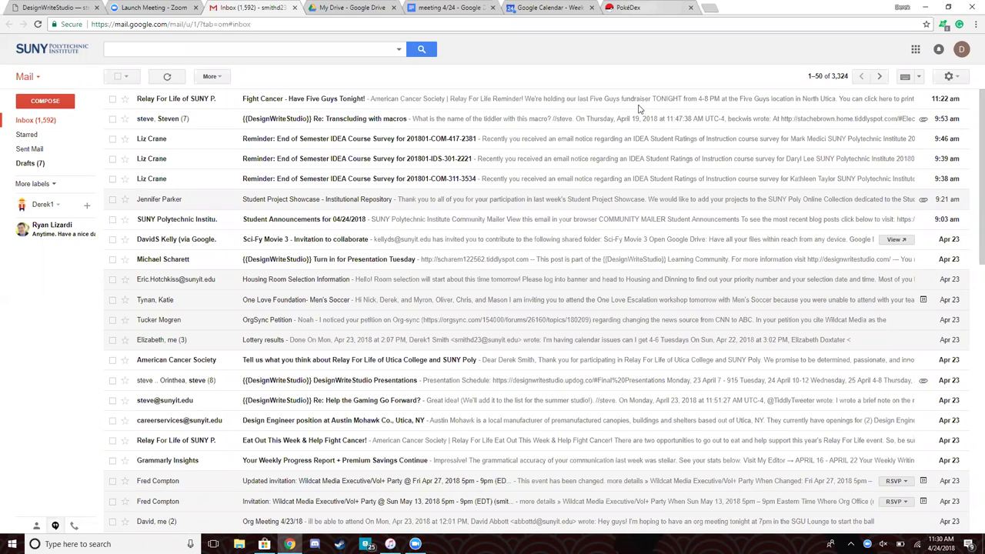
- Switch to the PokéDex page, then show and hide the "What's a Pokémon?" video
key(ctrl+9)
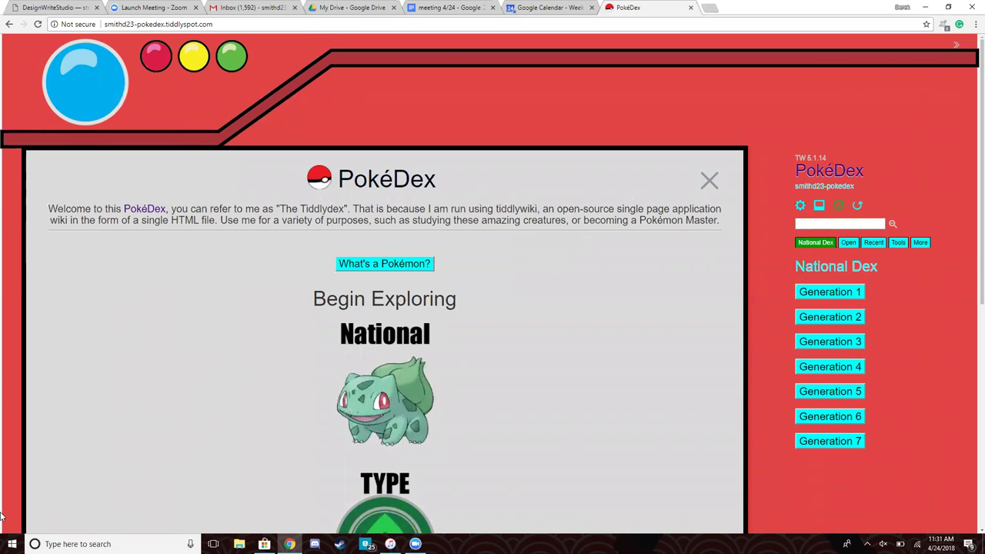
click(419, 267)
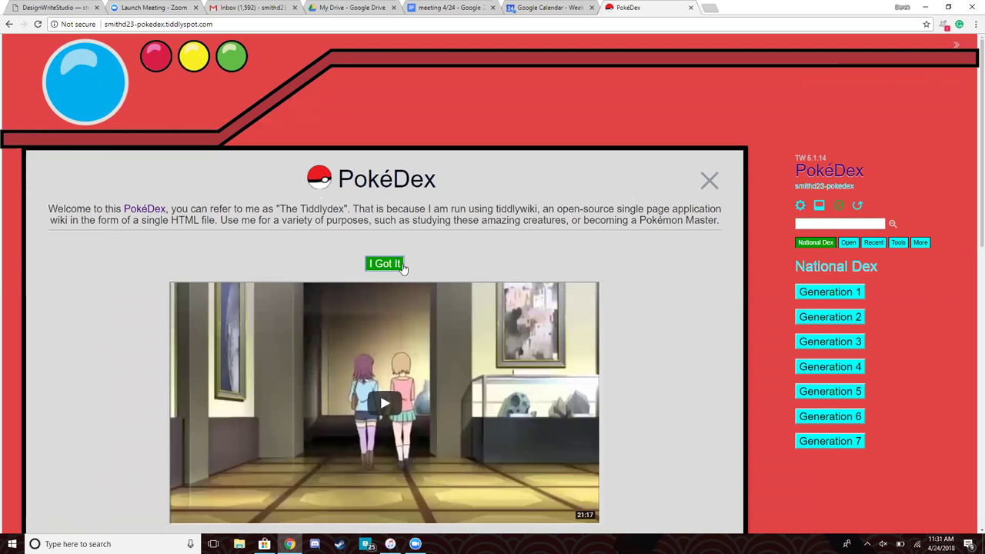
click(401, 265)
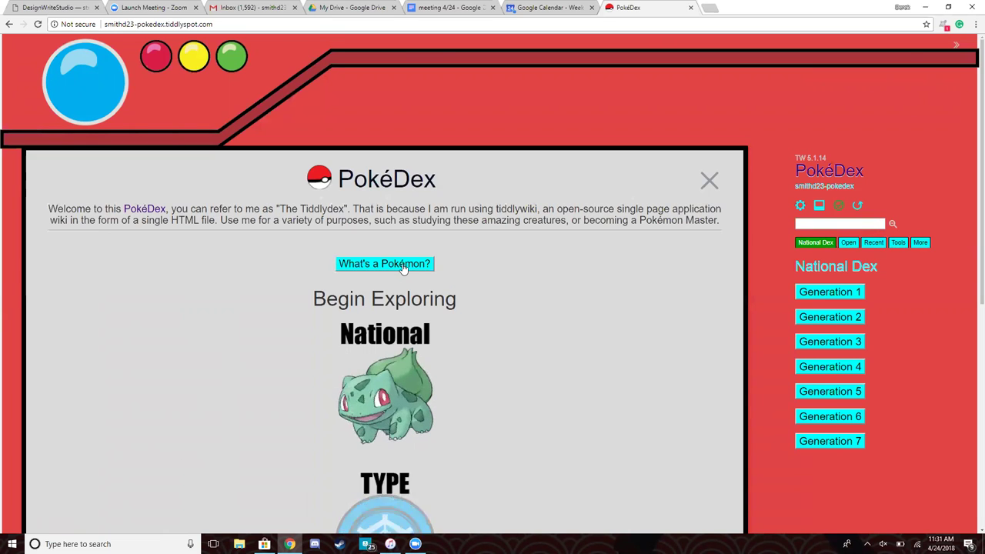
- Open the Bulbasaur entry from the National section and examine its type, abilities, base stats and egg group tables
scroll(395, 267, down, 3)
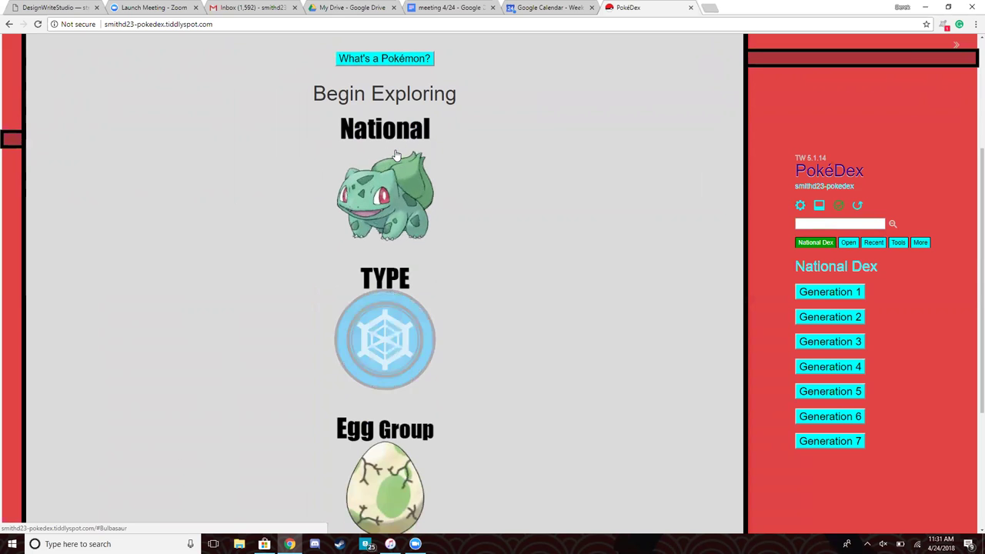
scroll(331, 188, down, 3)
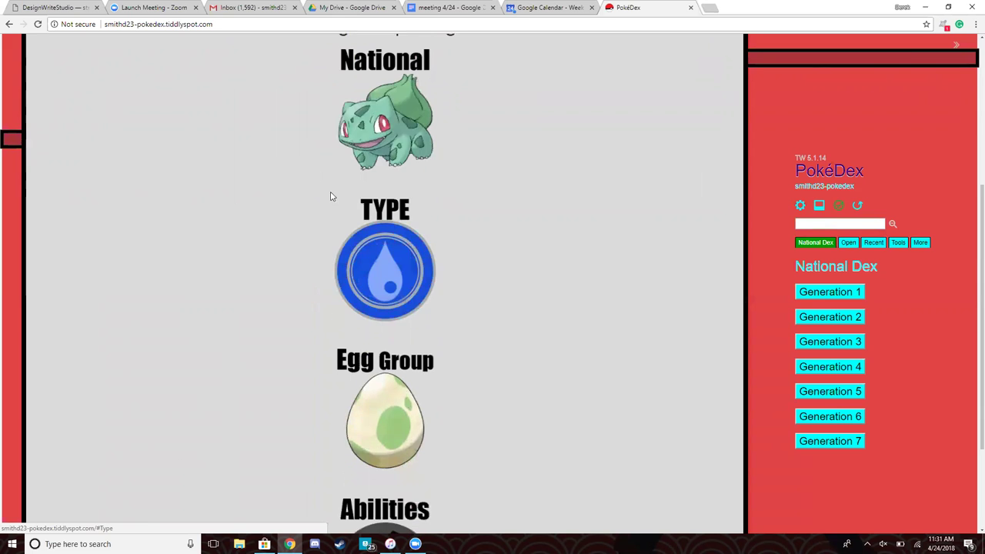
scroll(377, 231, up, 2)
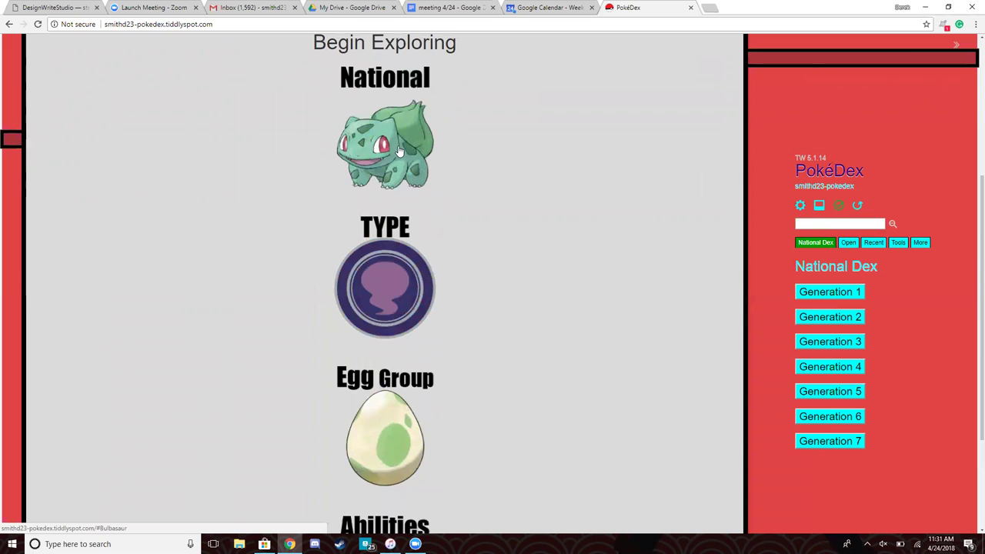
click(398, 144)
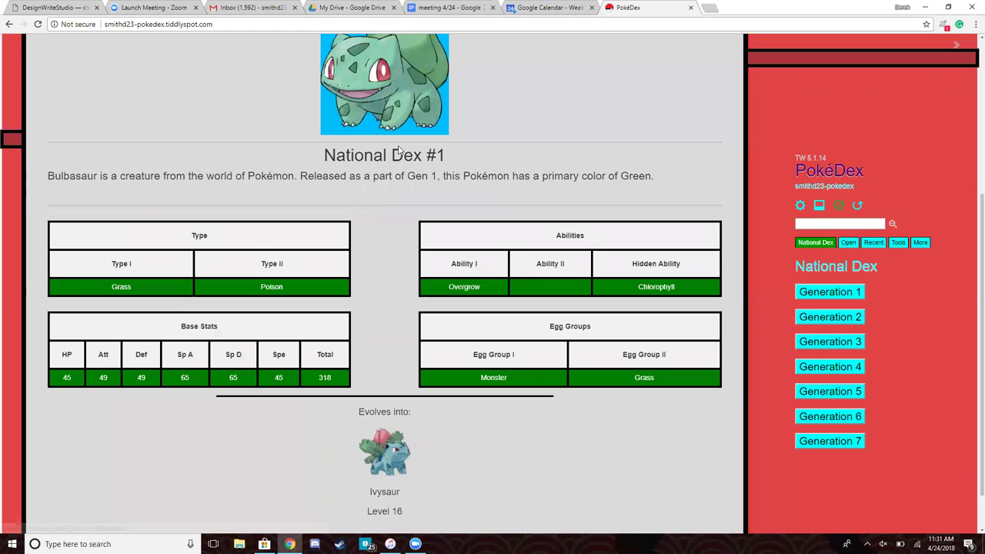
scroll(395, 123, up, 2)
scroll(396, 131, up, 1)
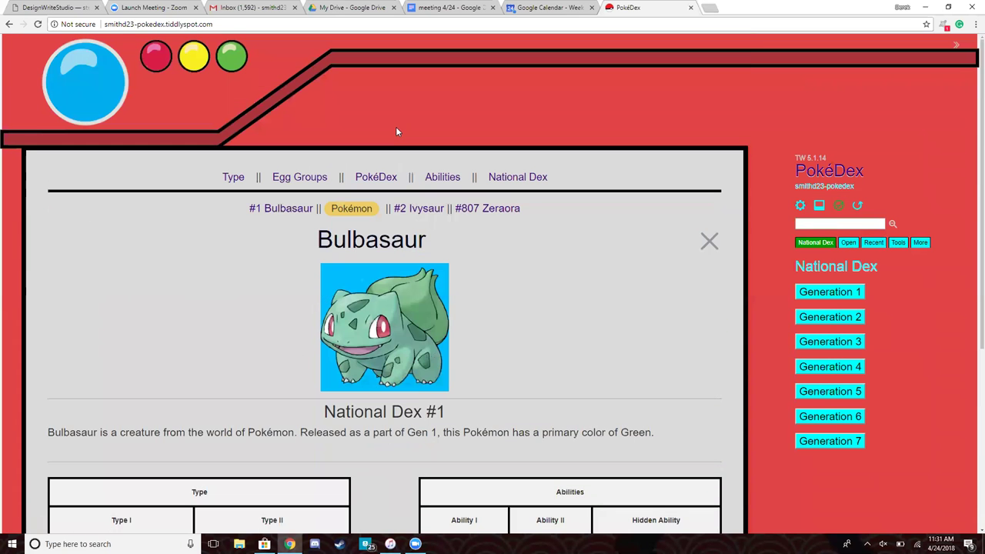
scroll(388, 114, down, 2)
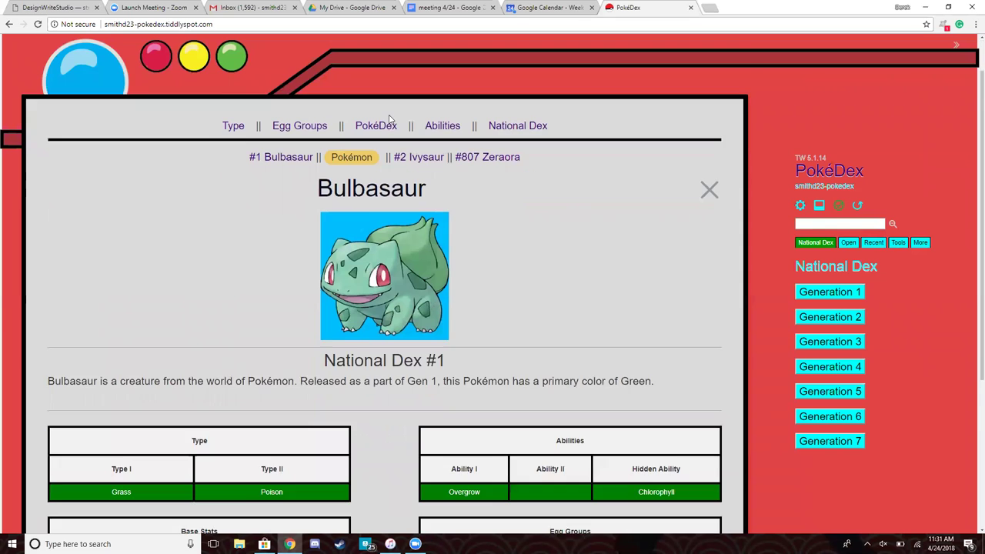
scroll(247, 78, up, 1)
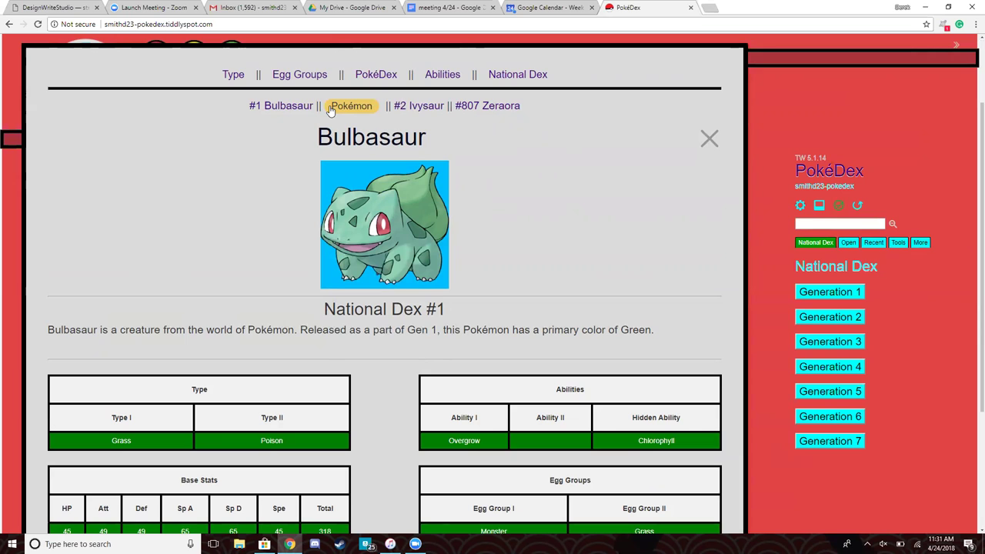
scroll(300, 200, down, 1)
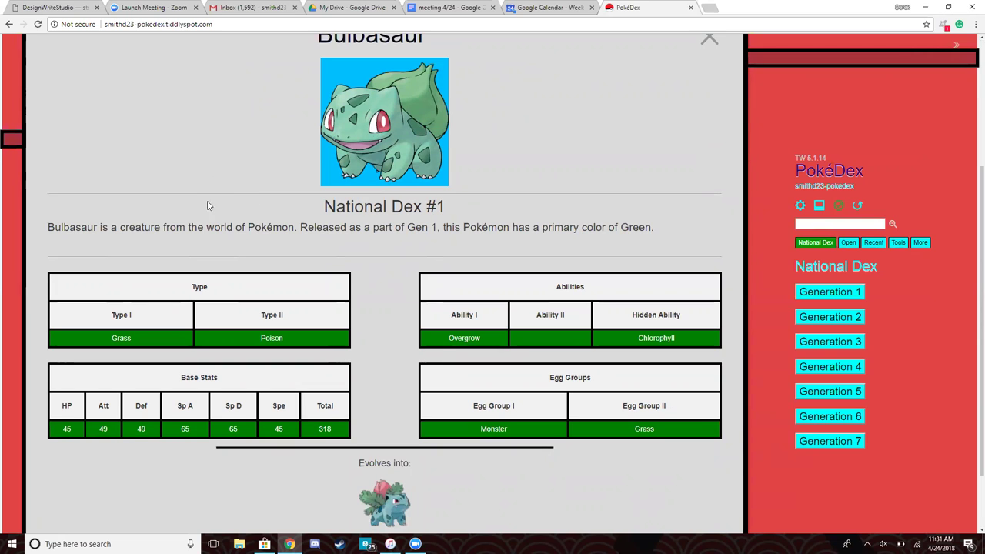
scroll(308, 256, down, 1)
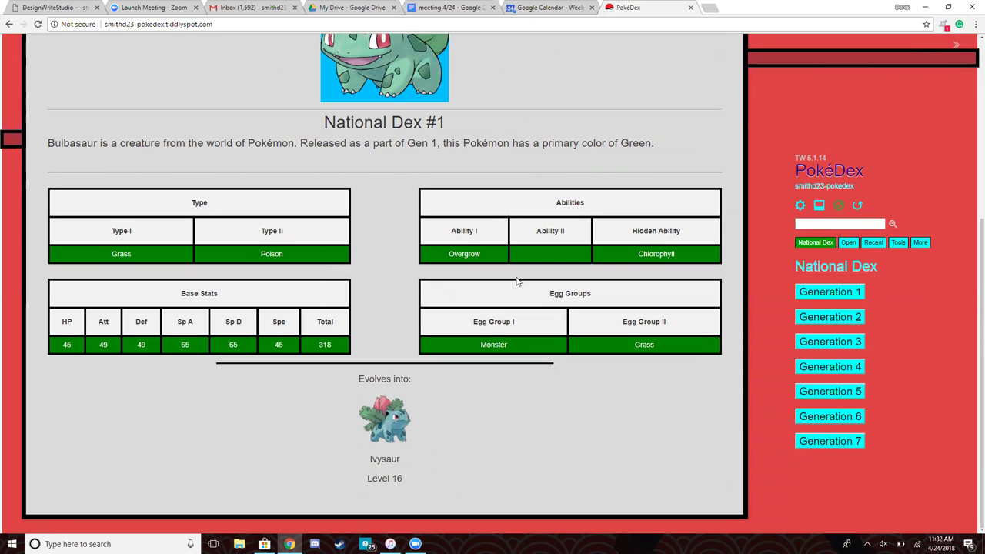
triple_click(573, 292)
click(604, 298)
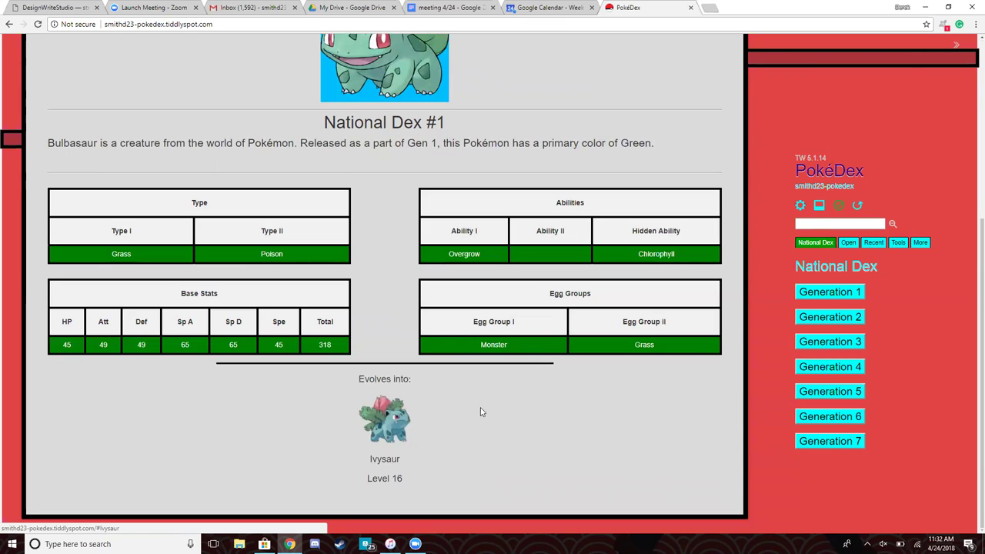
- Follow the evolution links from Bulbasaur to Ivysaur and on to Venusaur
click(374, 427)
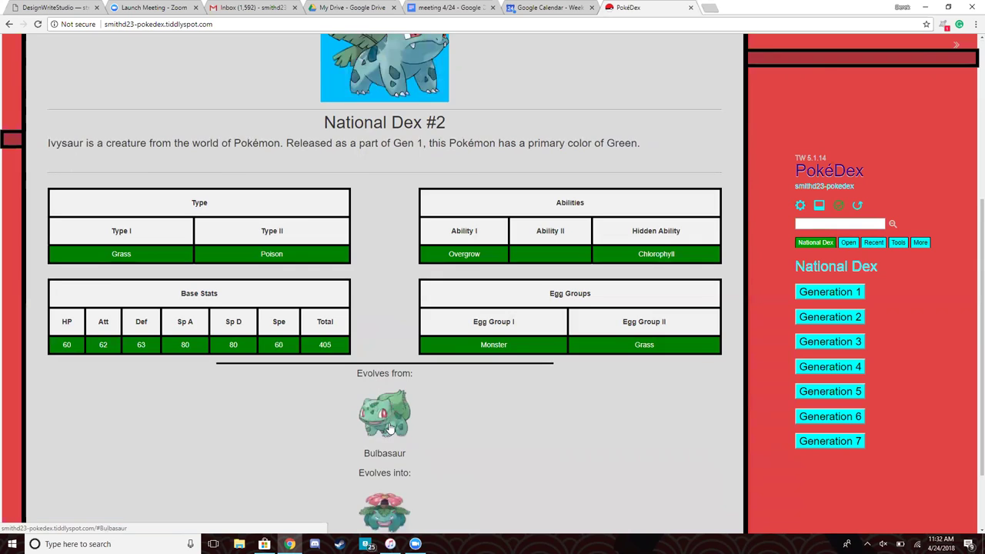
scroll(390, 428, down, 1)
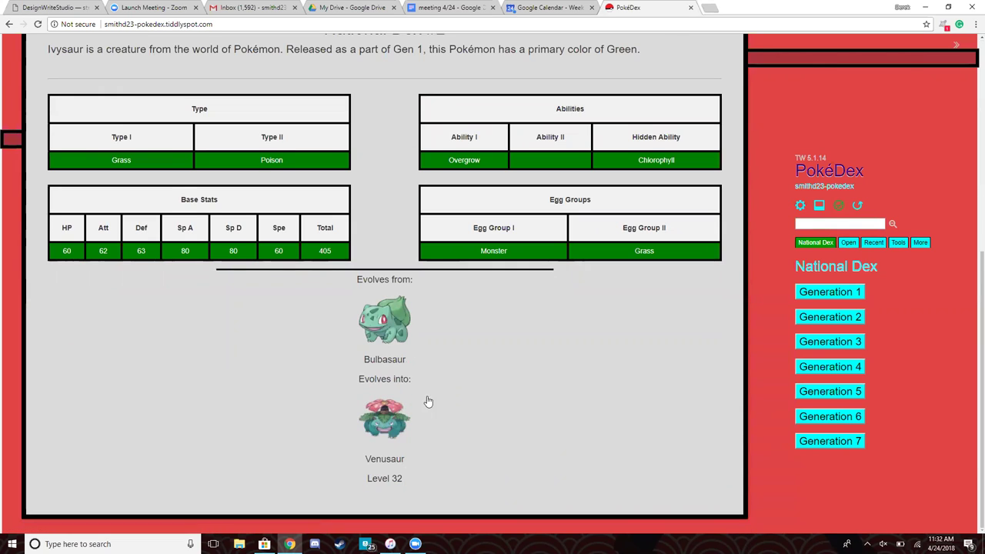
click(389, 437)
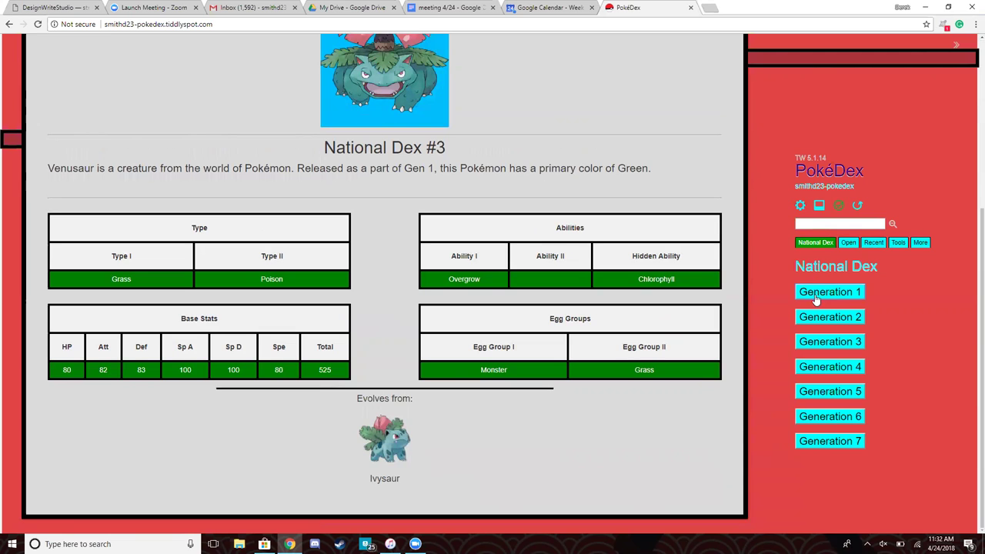
- Expand the Generation 1 list of the National Dex, open the Nidoran♂ entry and collapse the list
click(817, 292)
scroll(811, 295, down, 5)
scroll(808, 296, down, 2)
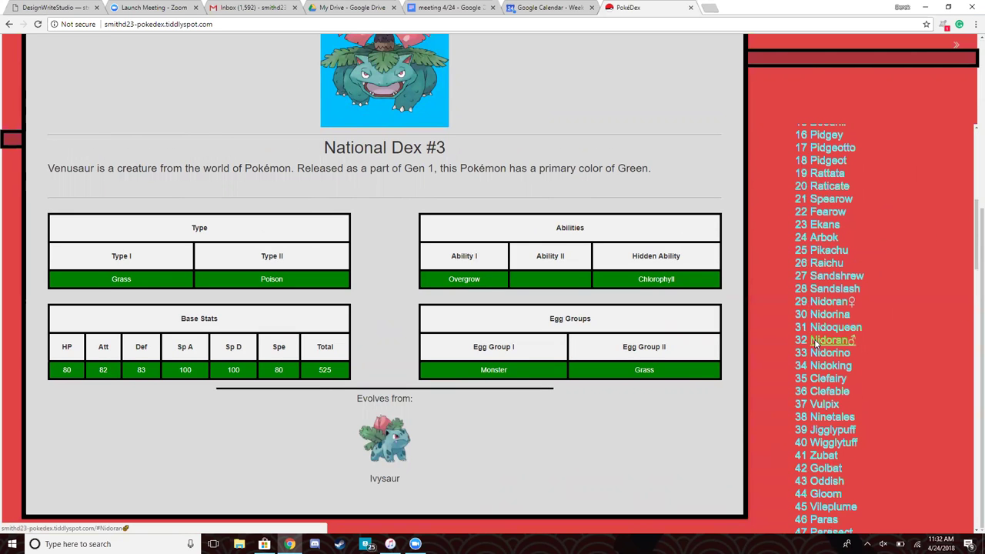
click(815, 340)
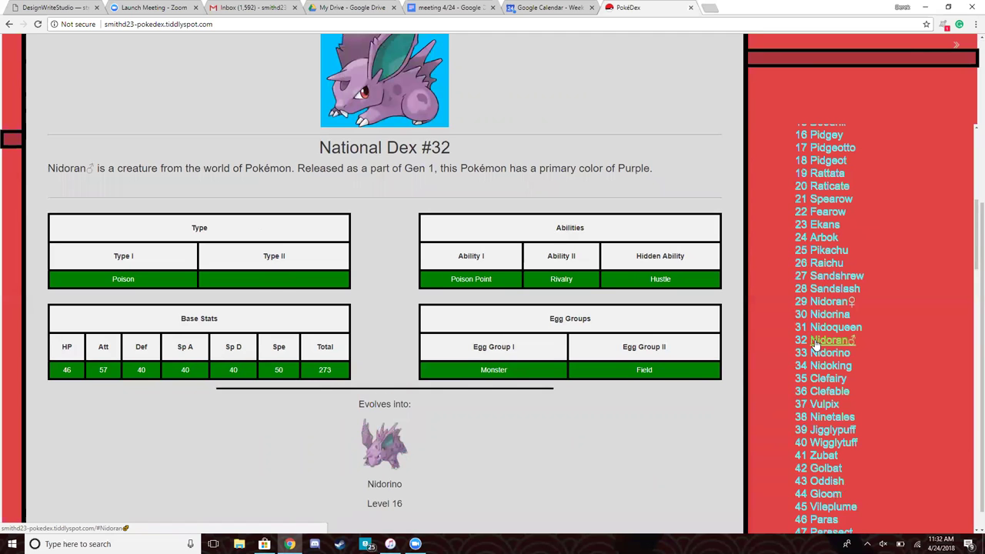
scroll(816, 339, up, 4)
scroll(814, 331, up, 2)
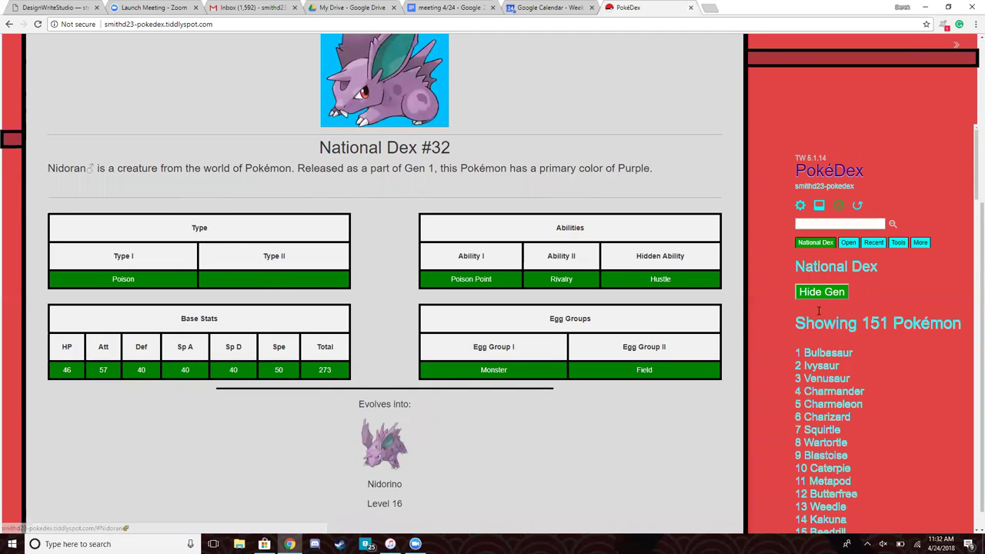
click(826, 297)
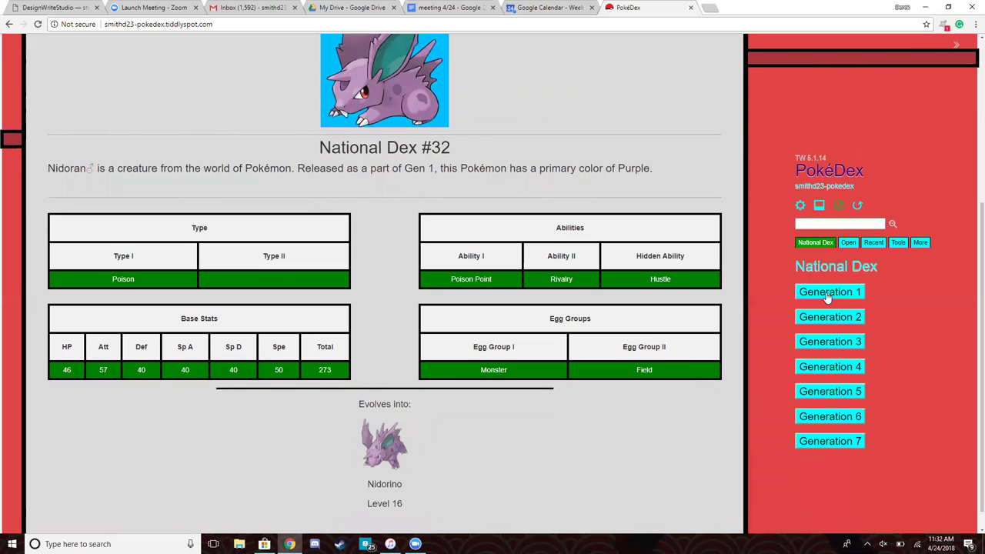
- Look over the Nidoran♂ entry, then open the Type page and expand its single-type search
scroll(479, 258, up, 2)
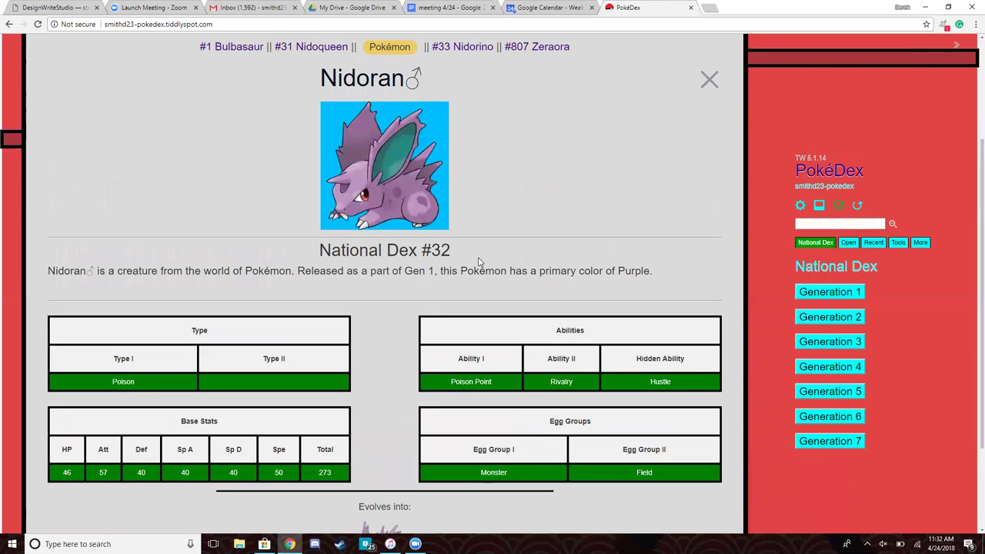
scroll(479, 254, down, 1)
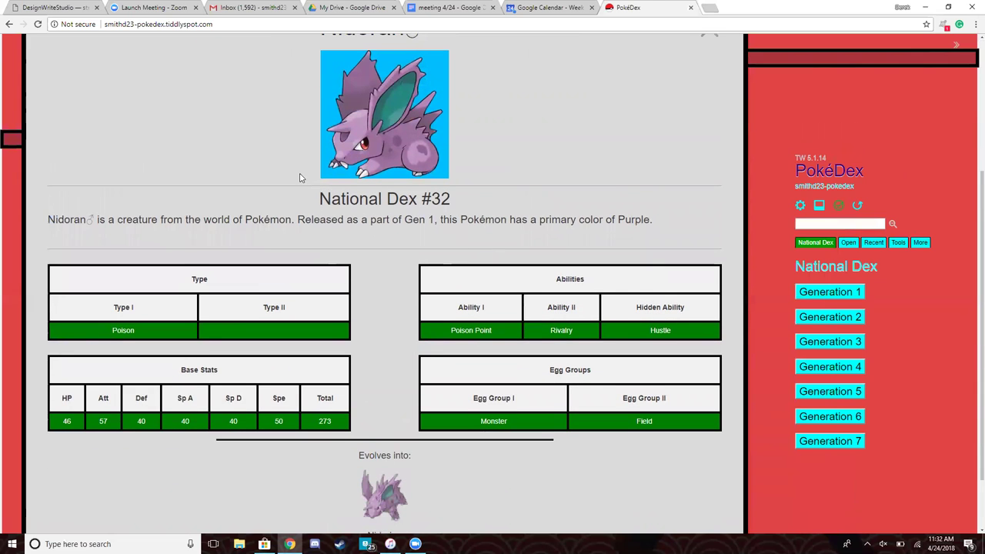
scroll(300, 175, down, 1)
scroll(488, 128, up, 4)
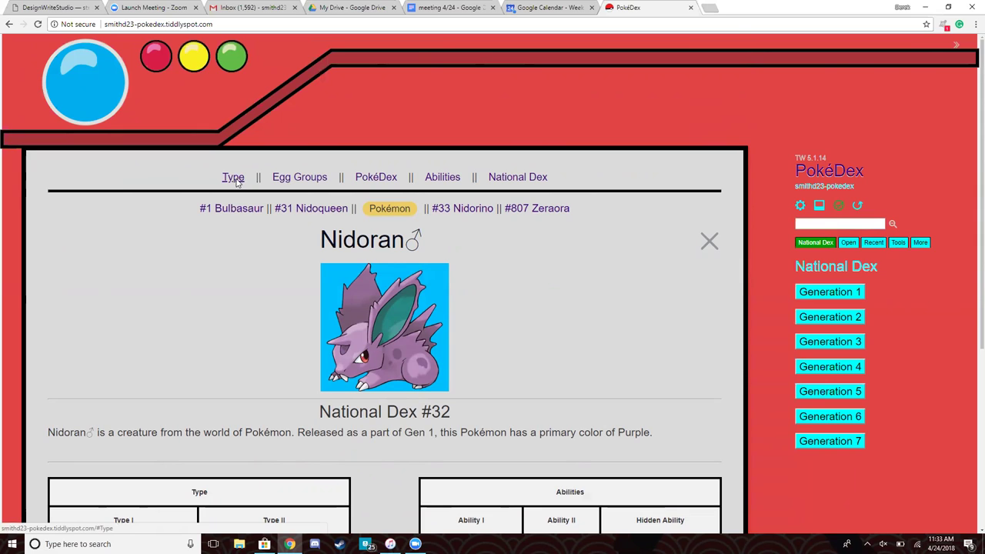
click(235, 178)
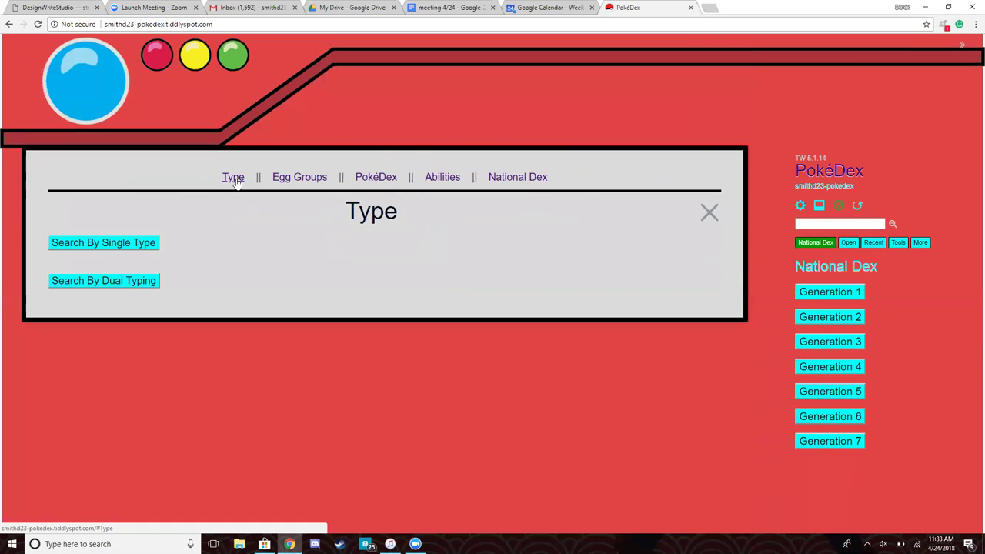
click(130, 243)
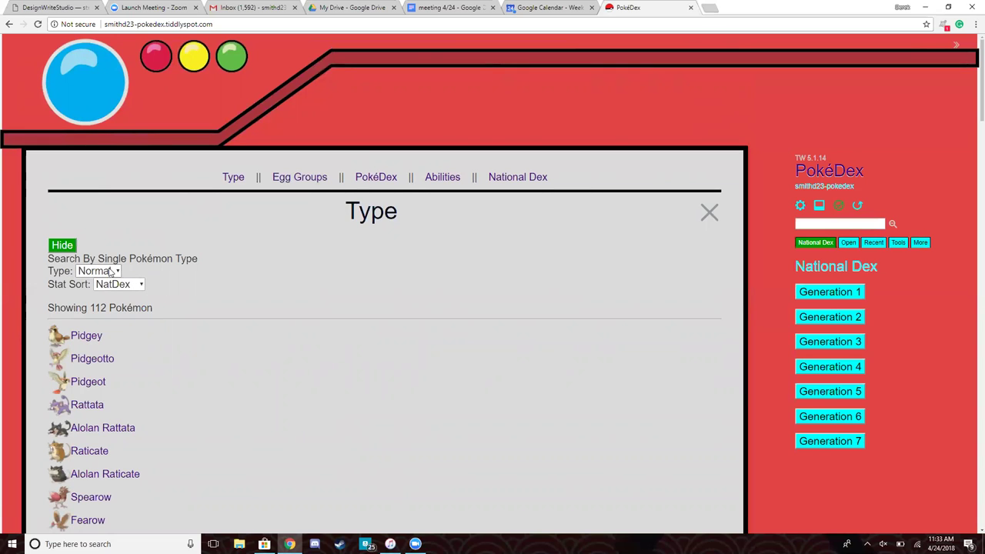
- Sort the Normal-type Pokémon by Attack and look through the whole sorted list
click(132, 286)
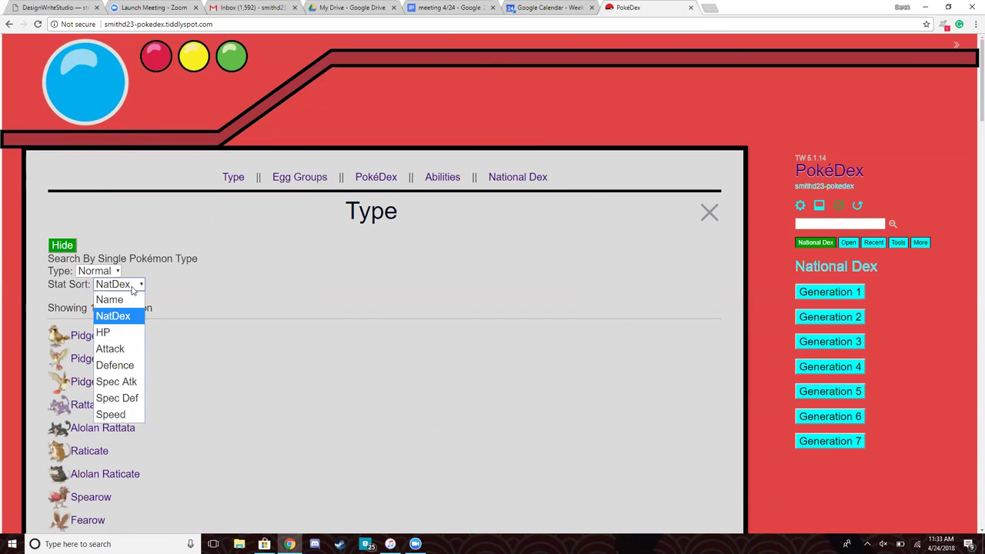
click(123, 347)
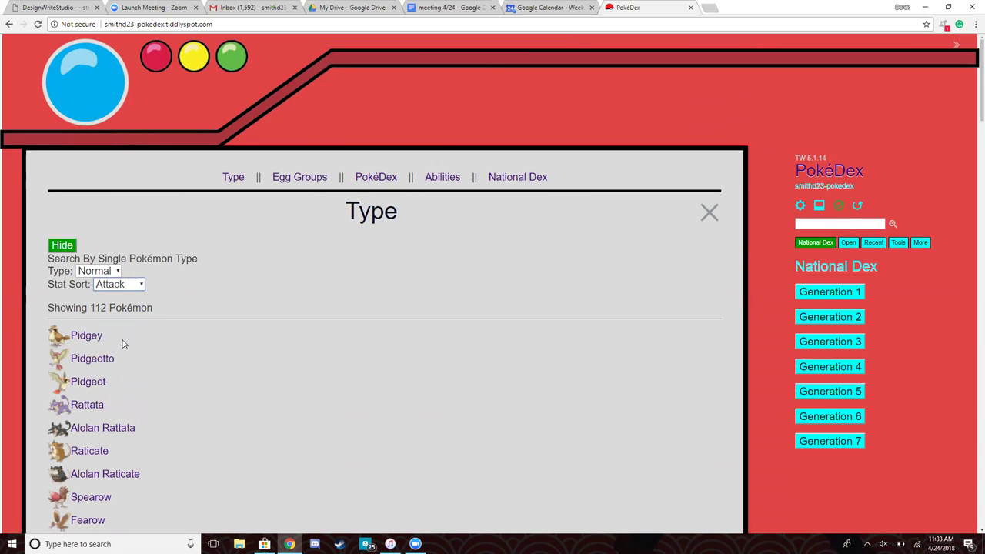
scroll(89, 293, down, 1)
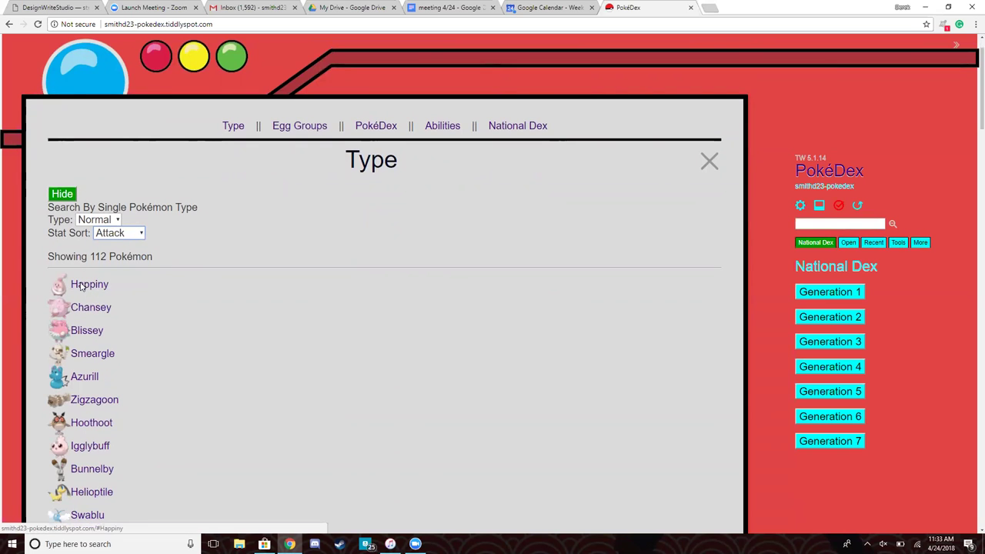
scroll(90, 288, down, 6)
scroll(91, 277, down, 20)
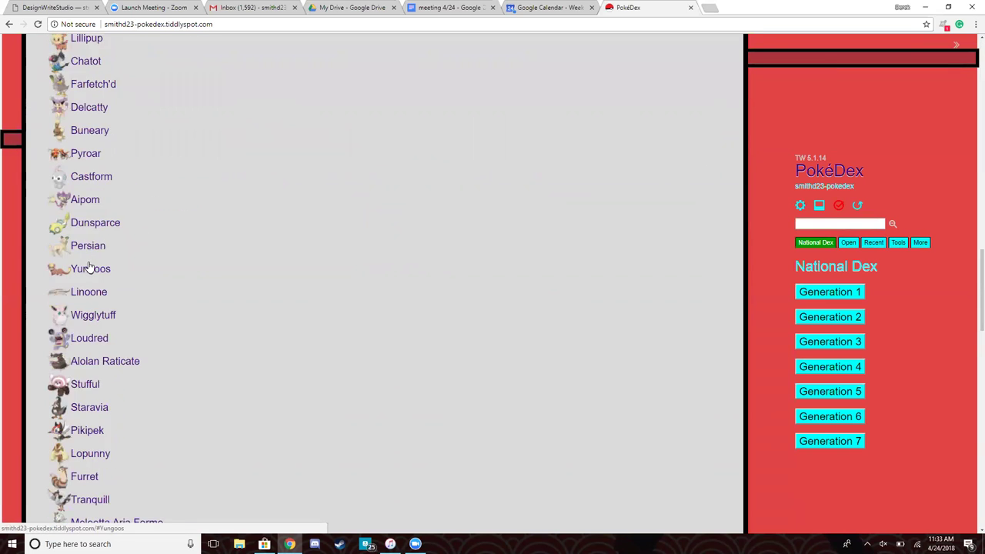
scroll(89, 264, down, 4)
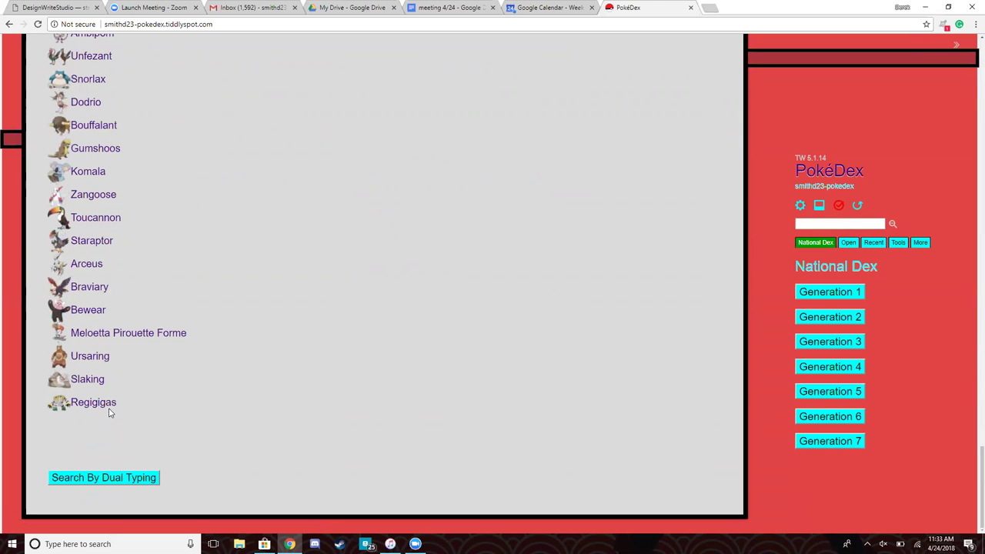
scroll(108, 414, up, 20)
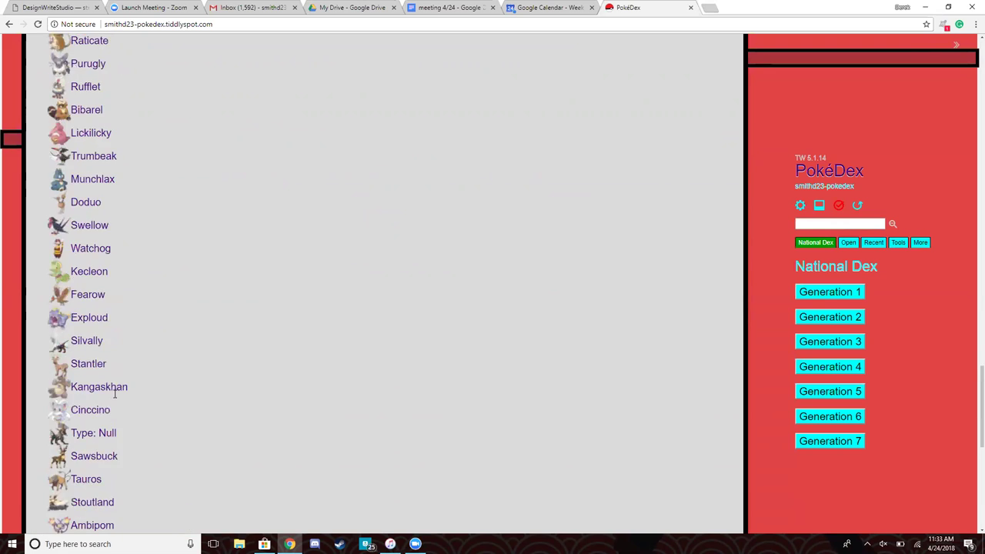
scroll(128, 365, up, 8)
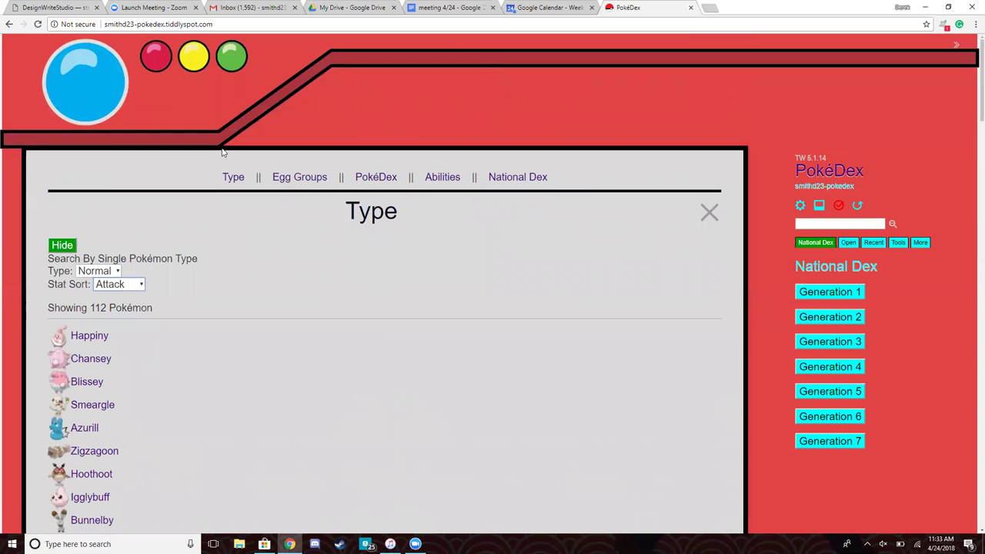
- Glance at the Egg Groups page, then return to the Type page and hide the single-type search
click(301, 179)
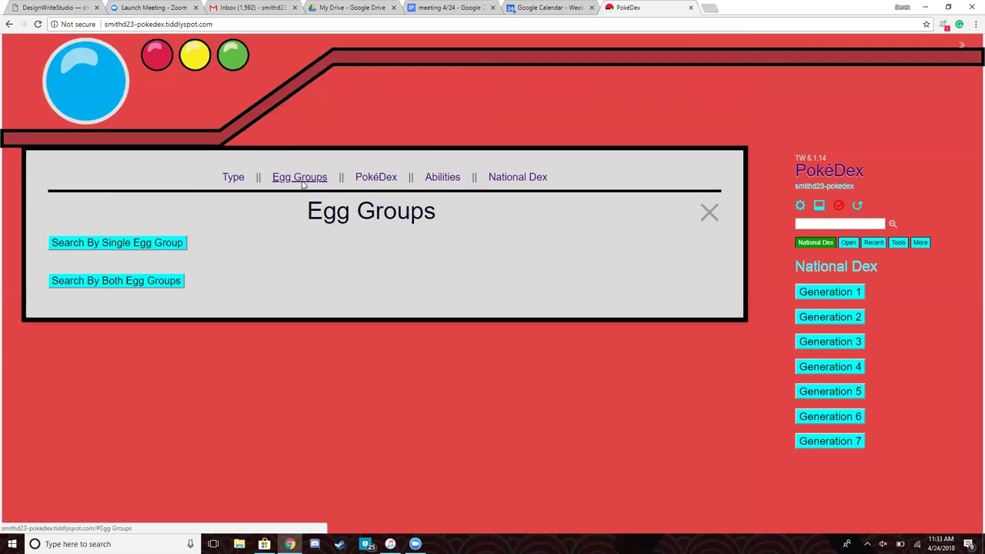
click(233, 178)
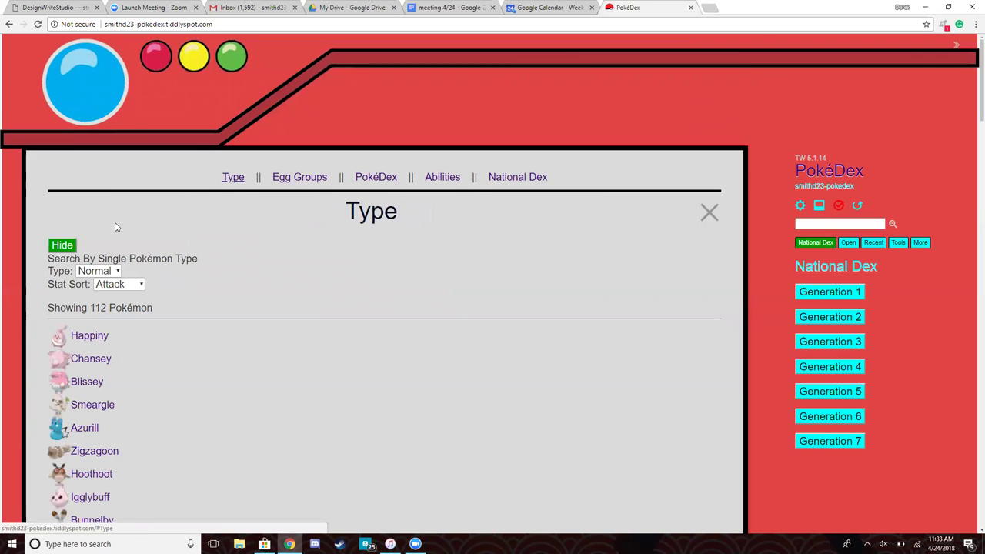
click(59, 247)
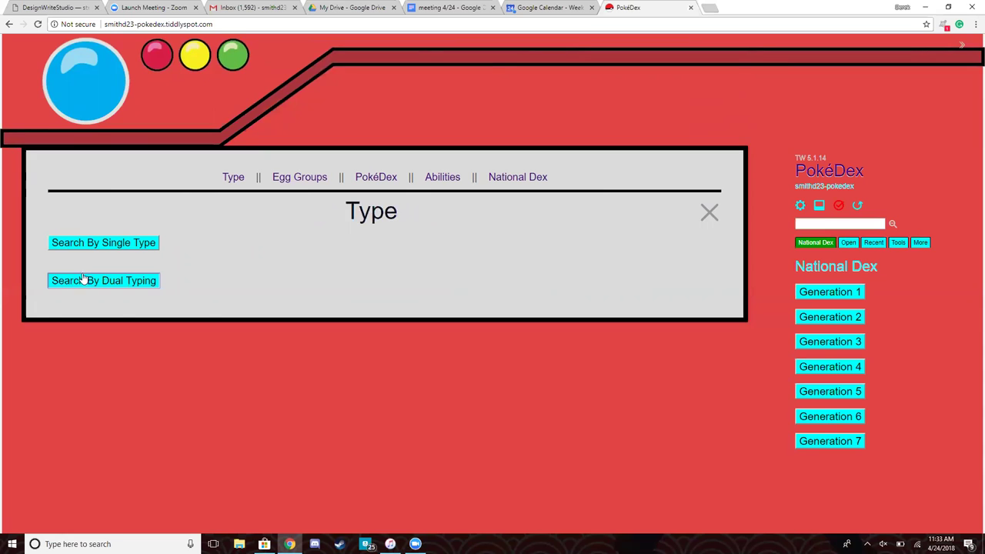
- Search by dual typing for Pokémon with Type 1 Psychic and Type 2 Ghost, then hide the search
click(80, 281)
click(115, 317)
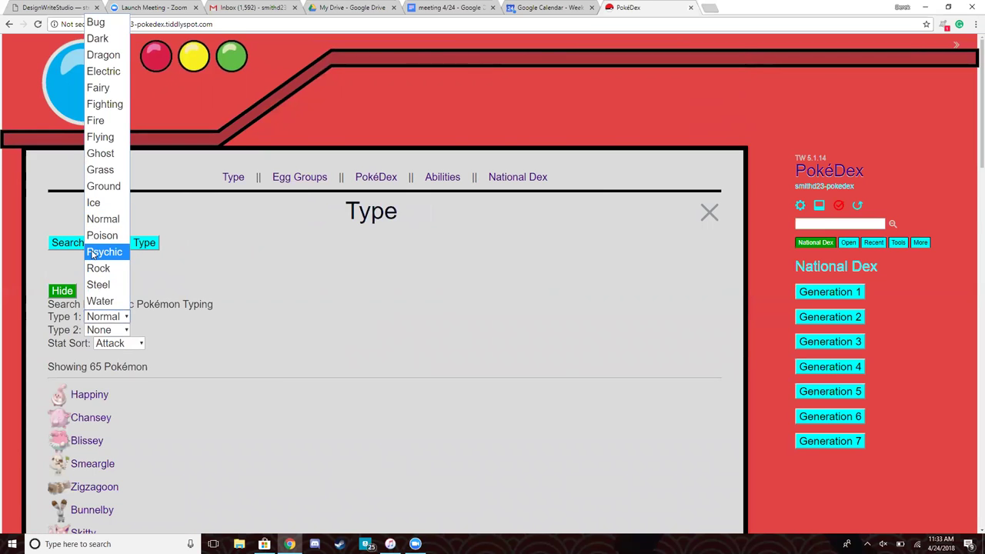
click(104, 252)
click(121, 330)
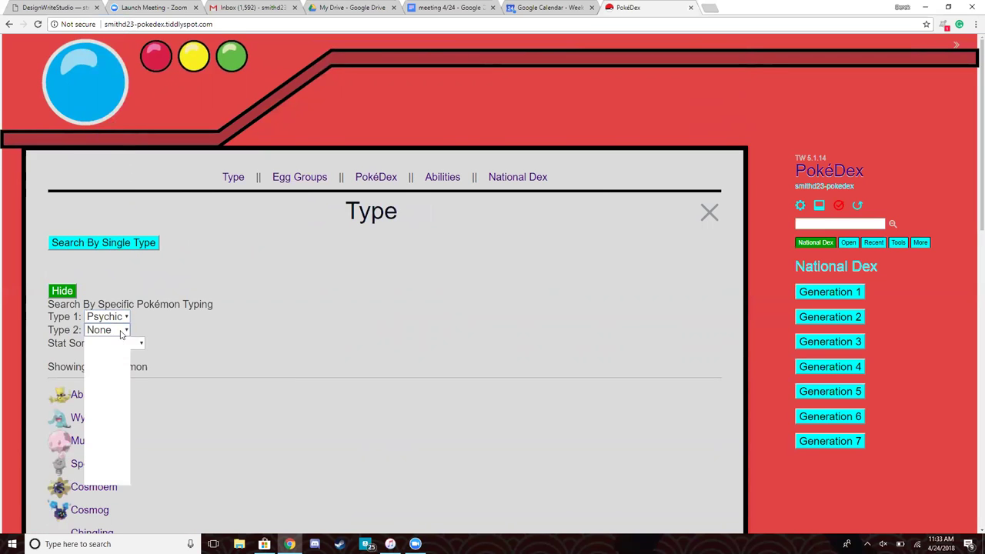
click(106, 410)
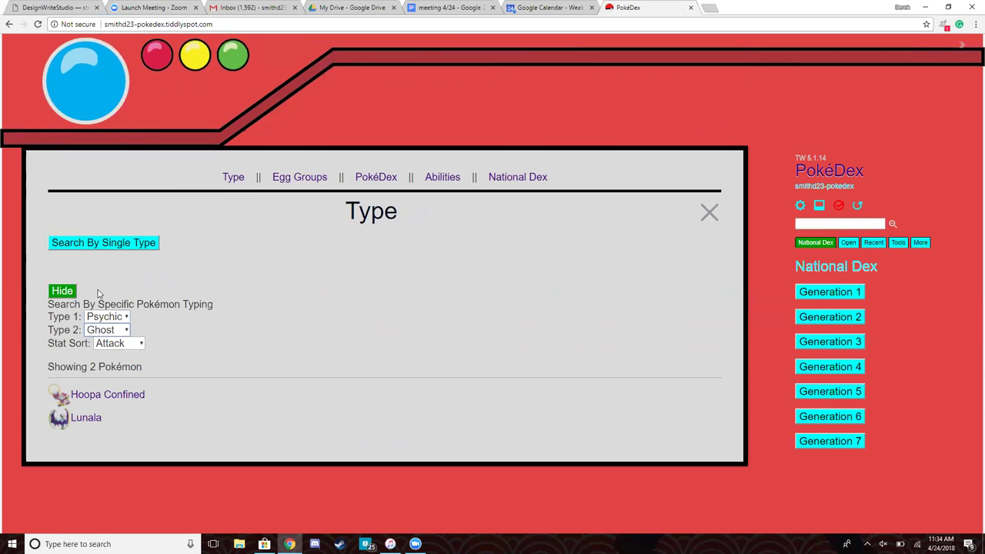
click(148, 246)
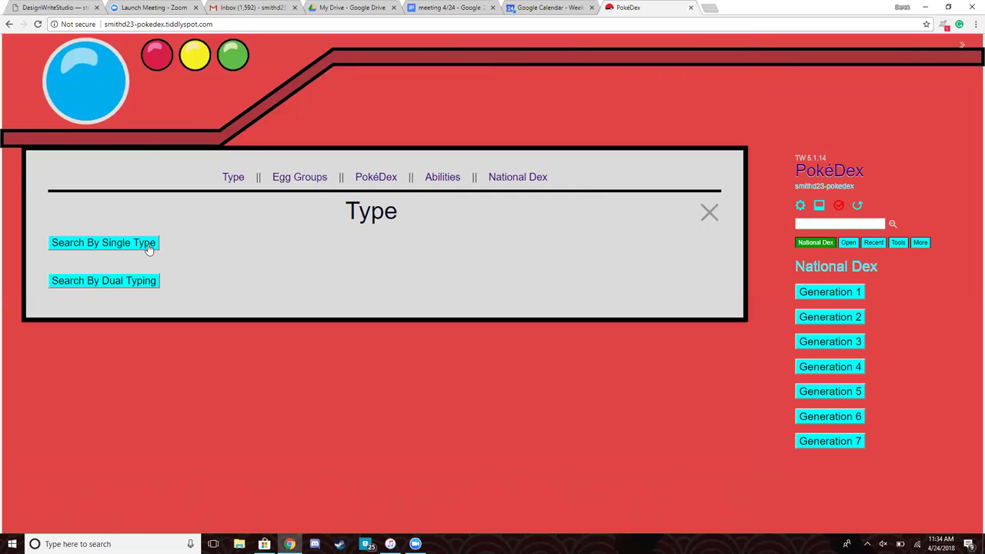
- Open the Egg Groups page, expand the single egg group search to view it and hide it again
click(320, 176)
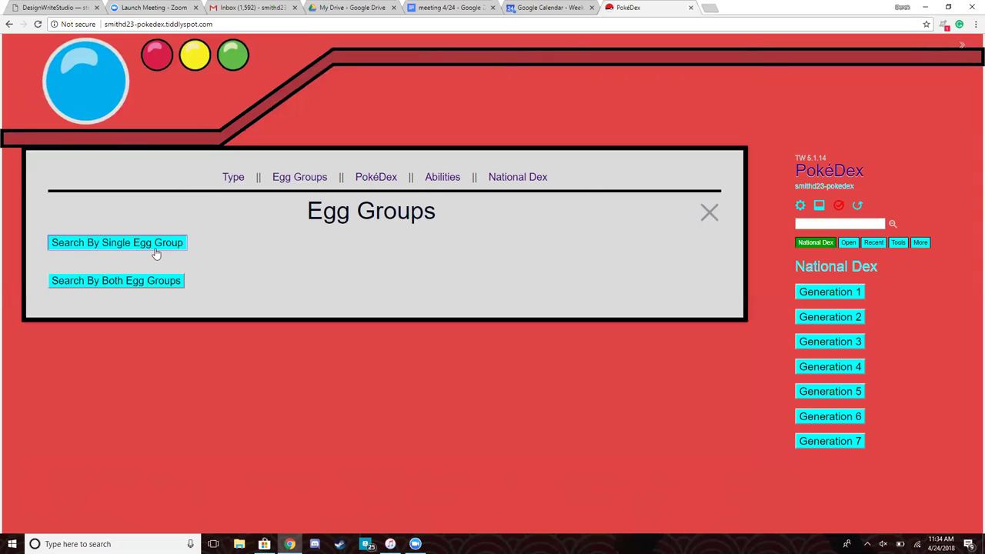
click(158, 254)
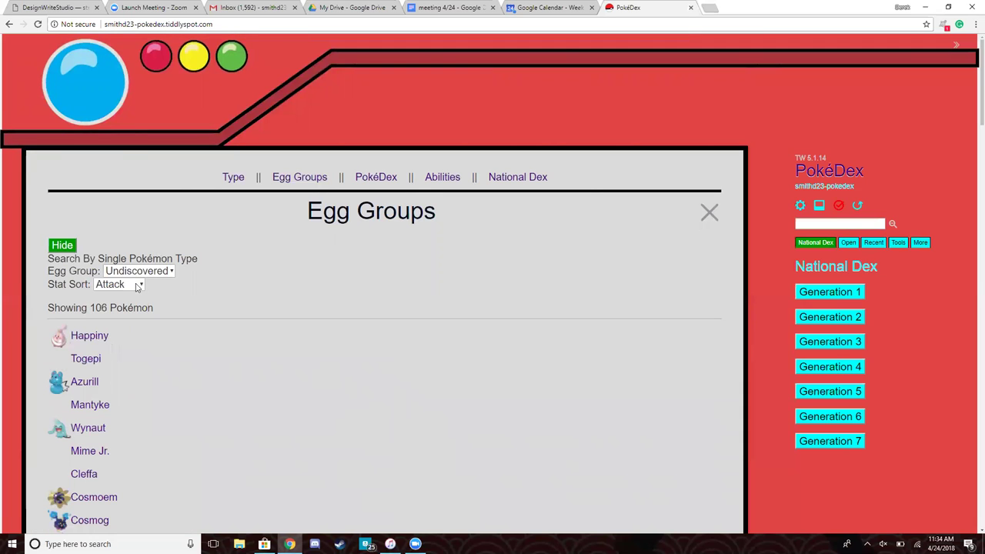
click(74, 247)
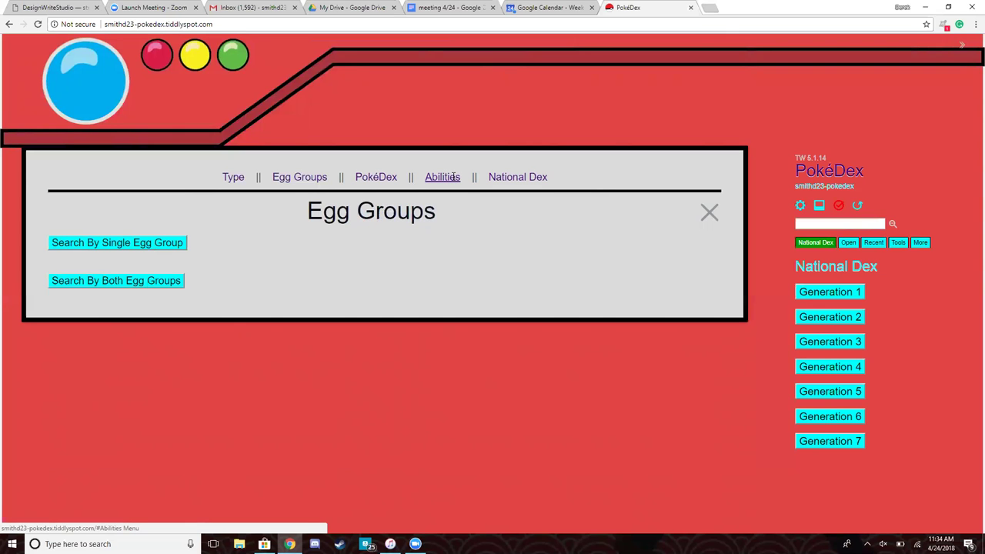
- Open the Abilities Menu and look over its first, second and hidden ability lists
click(454, 178)
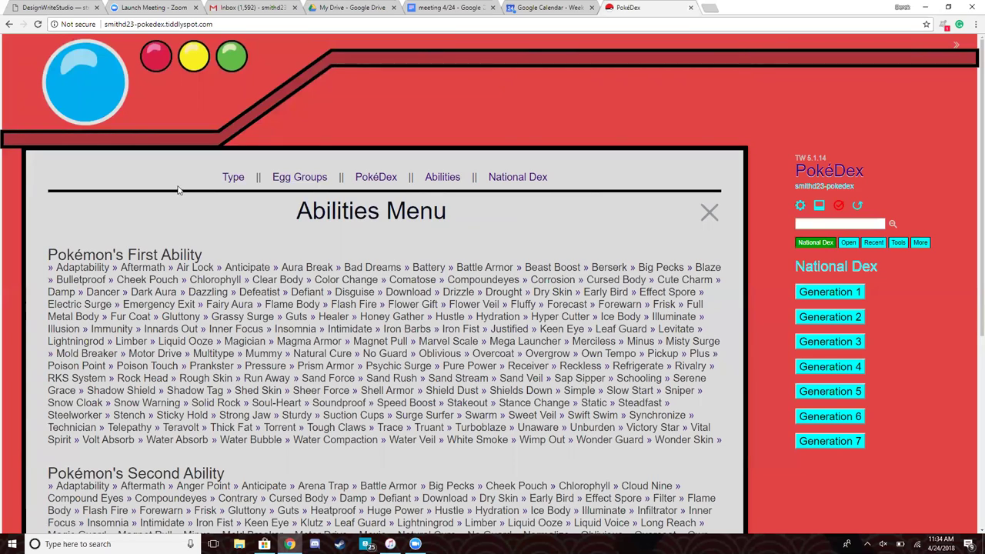
drag(296, 211, 455, 219)
click(454, 218)
scroll(322, 238, down, 1)
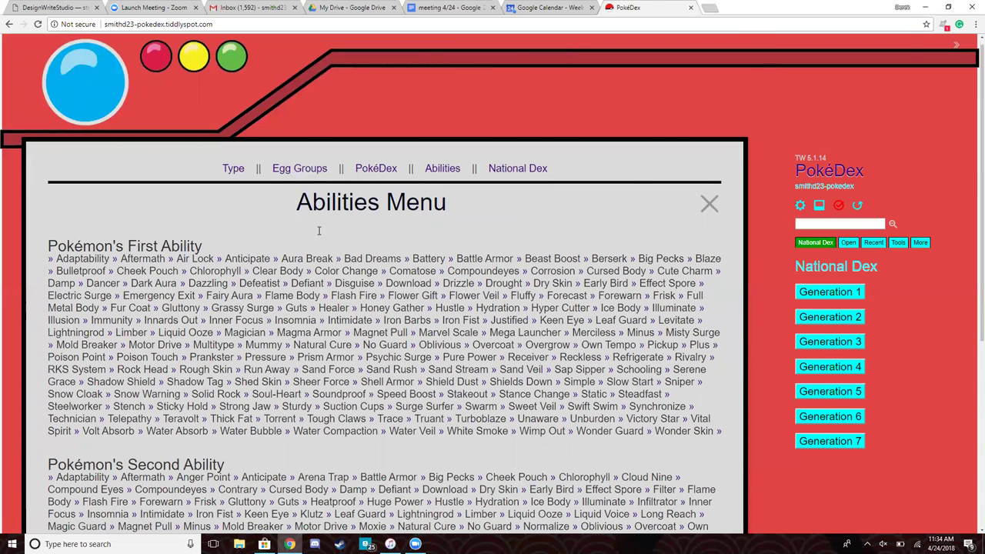
scroll(320, 231, down, 2)
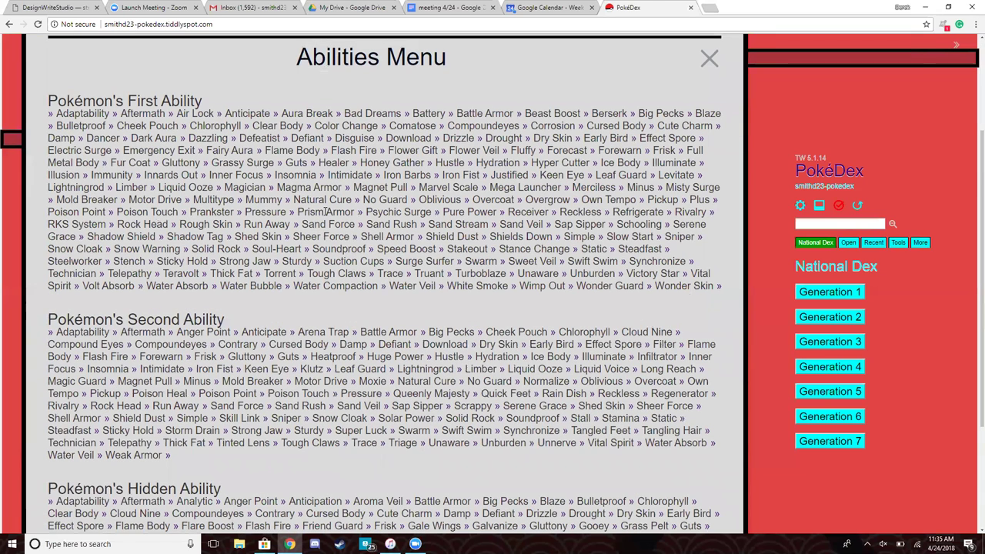
- Expand Pressure among the first abilities, look through the Pokémon that have it and collapse the list
drag(262, 212, 279, 201)
double_click(265, 212)
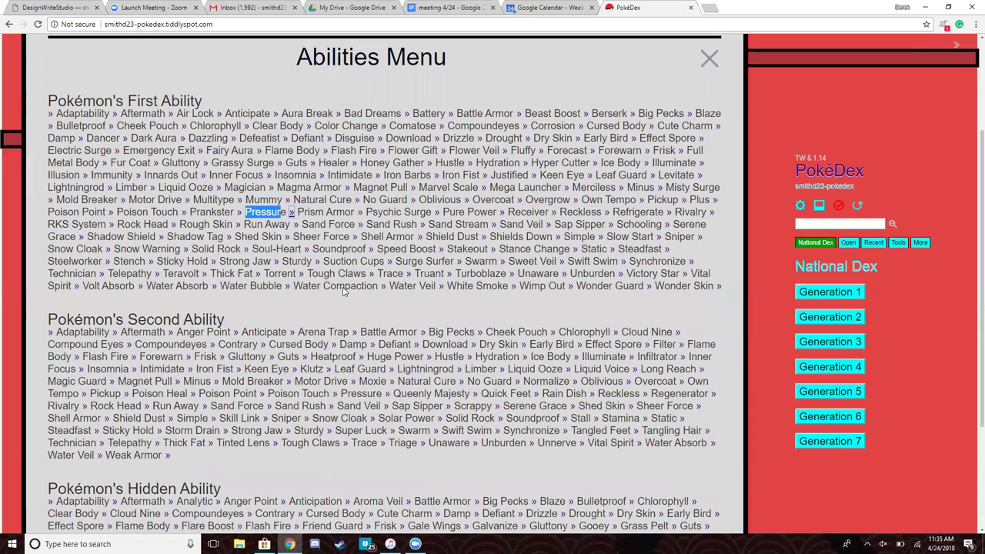
click(264, 213)
scroll(258, 266, down, 1)
scroll(254, 273, down, 3)
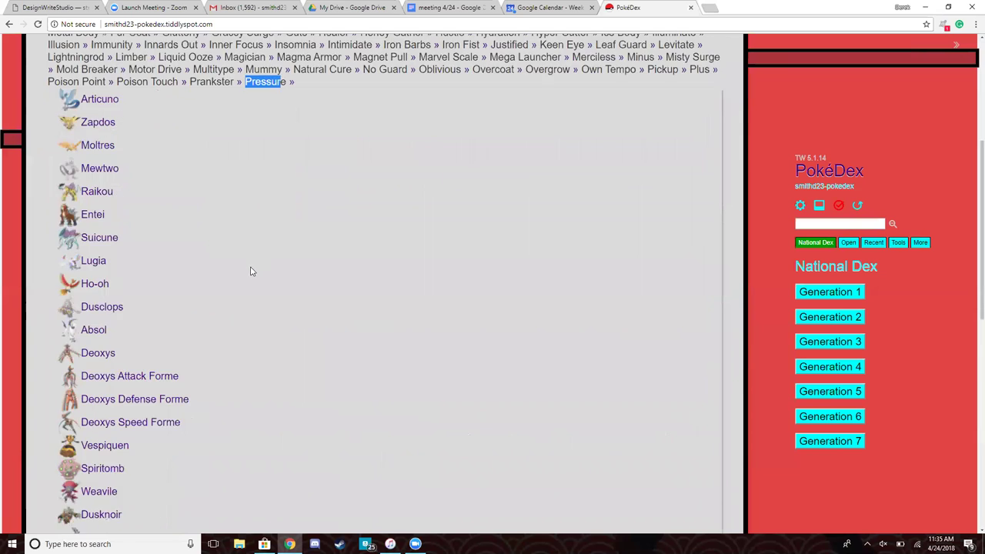
scroll(254, 277, up, 1)
scroll(269, 237, up, 2)
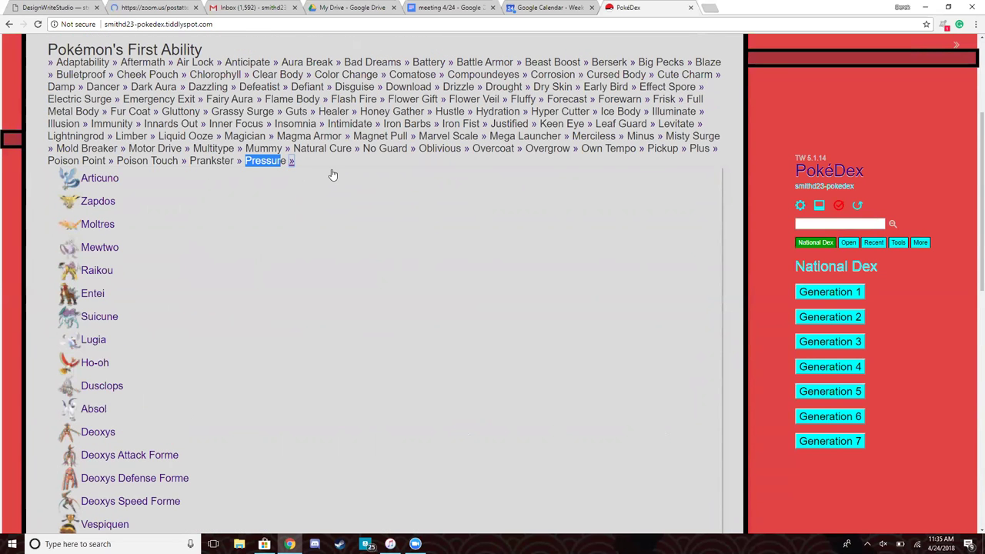
click(267, 161)
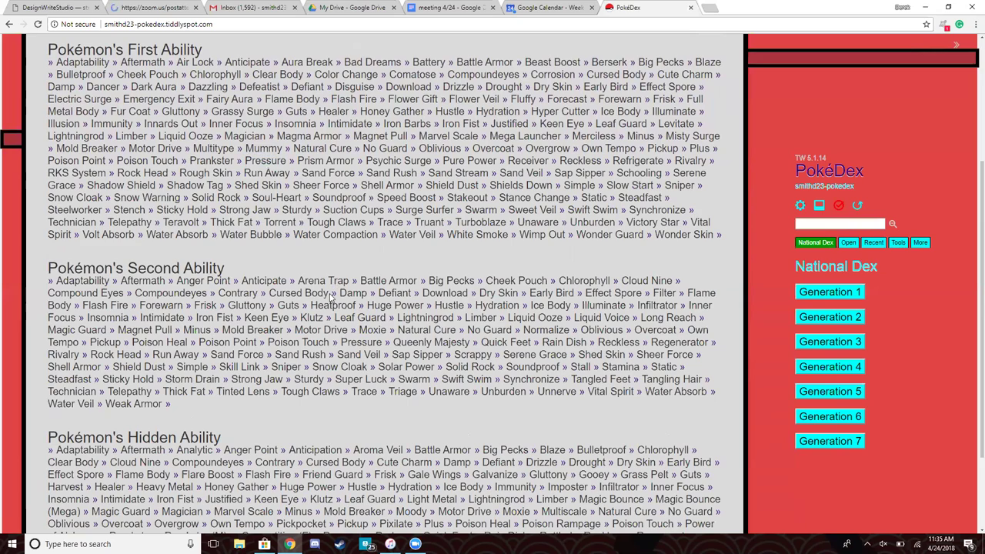
- Expand Anger Point among the hidden abilities to view its Pokémon, then collapse it
scroll(332, 296, down, 2)
click(282, 331)
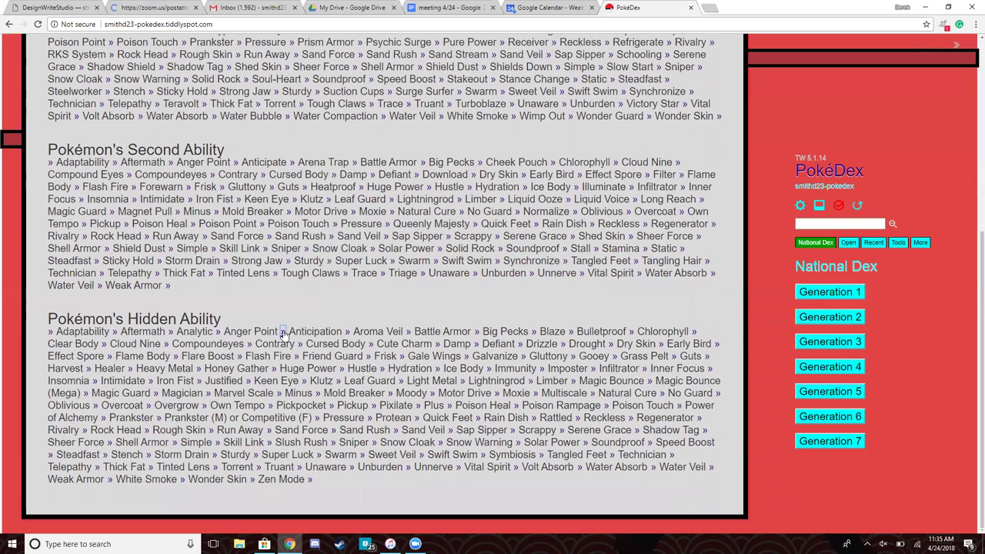
click(283, 332)
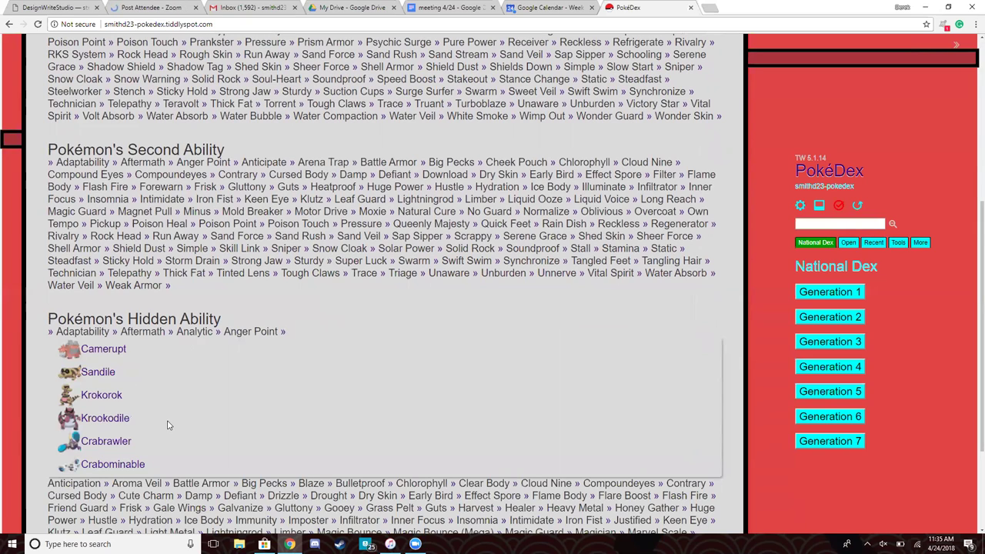
click(283, 335)
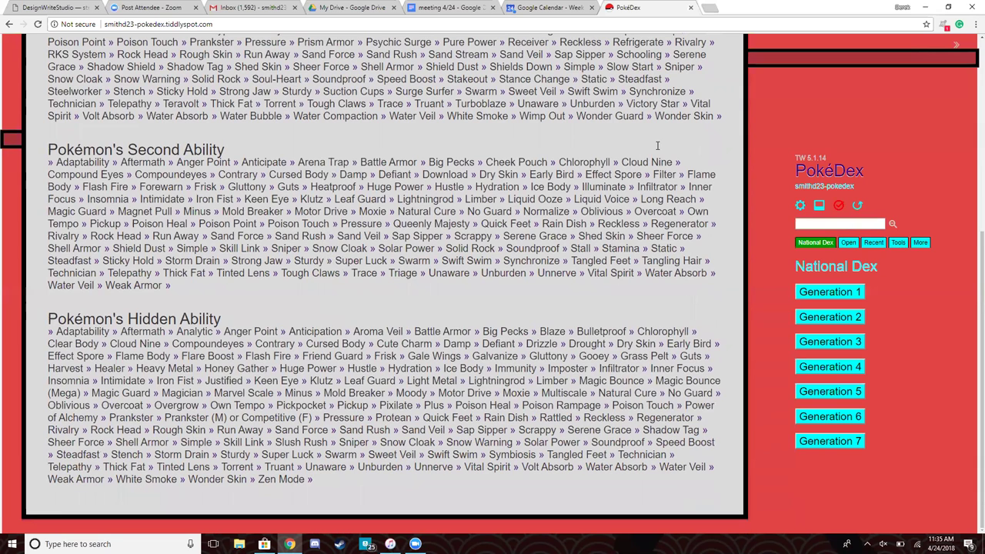
- Glance at the available story views without changing the choice, then return to the PokéDex welcome page
scroll(831, 205, up, 4)
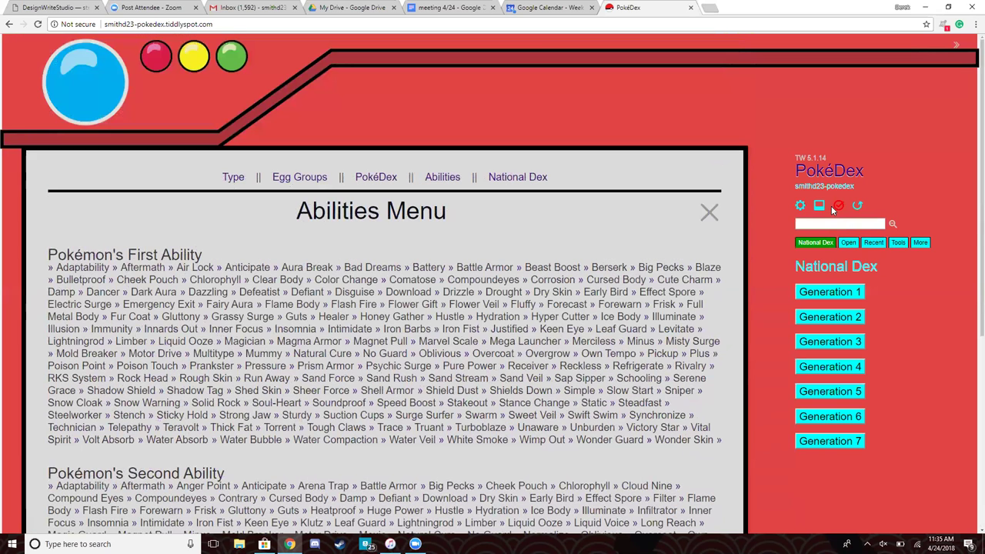
click(821, 207)
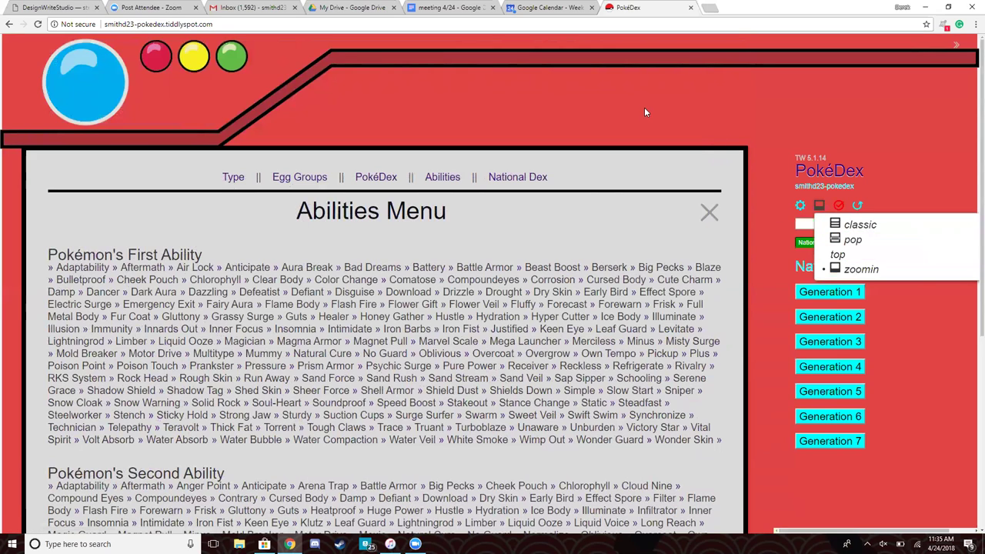
click(658, 124)
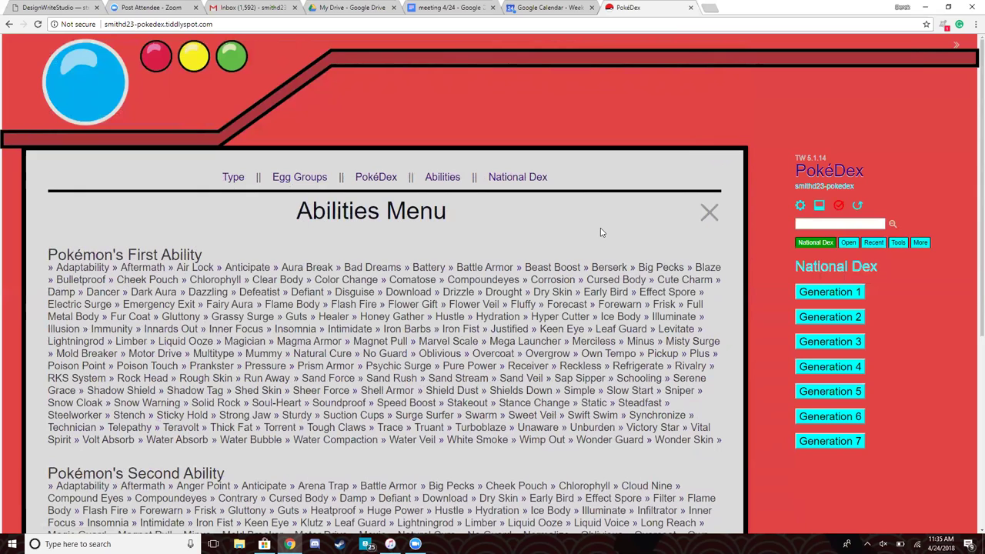
click(376, 177)
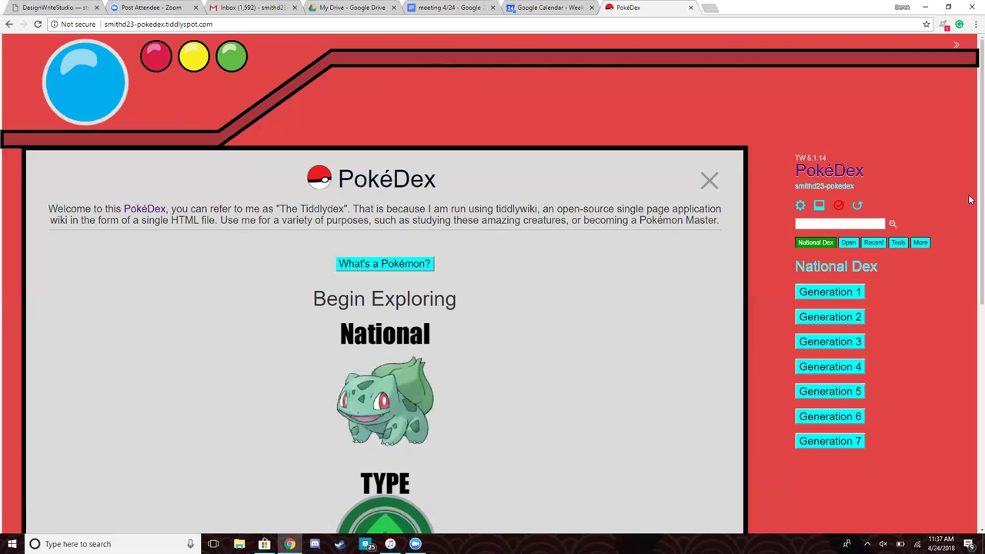
- Open the wiki's control panel and enable the edit button for tiddlers in the view toolbar appearance settings
click(799, 206)
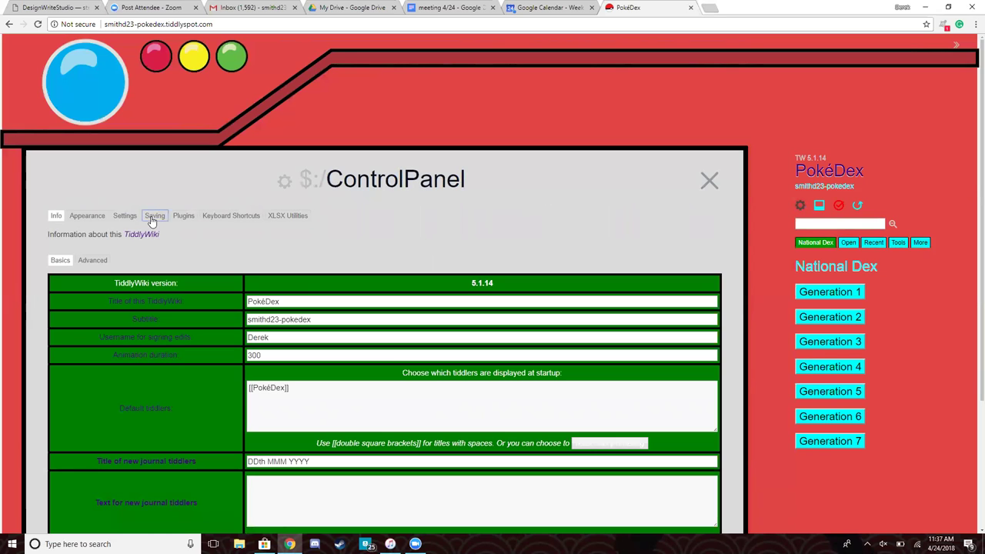
click(153, 219)
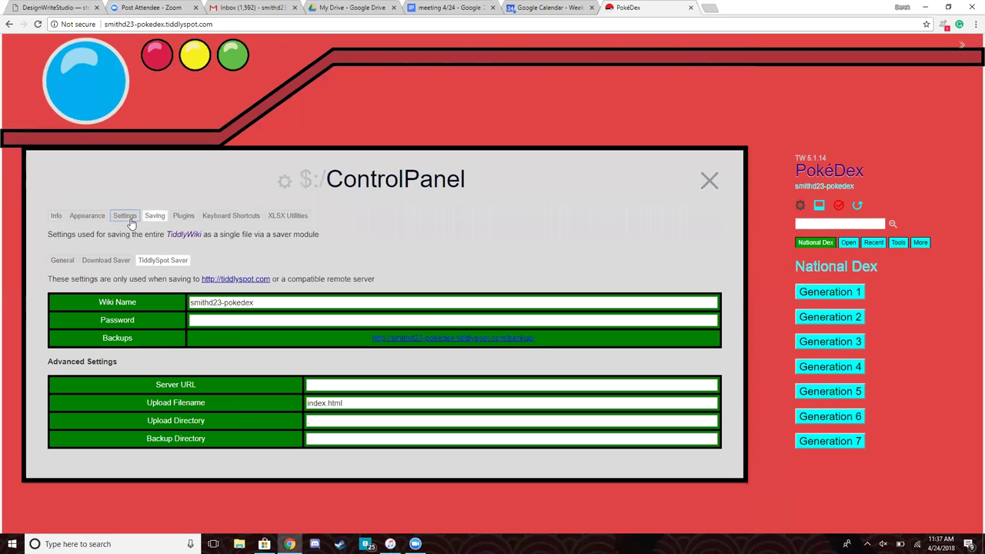
click(124, 218)
scroll(116, 200, down, 1)
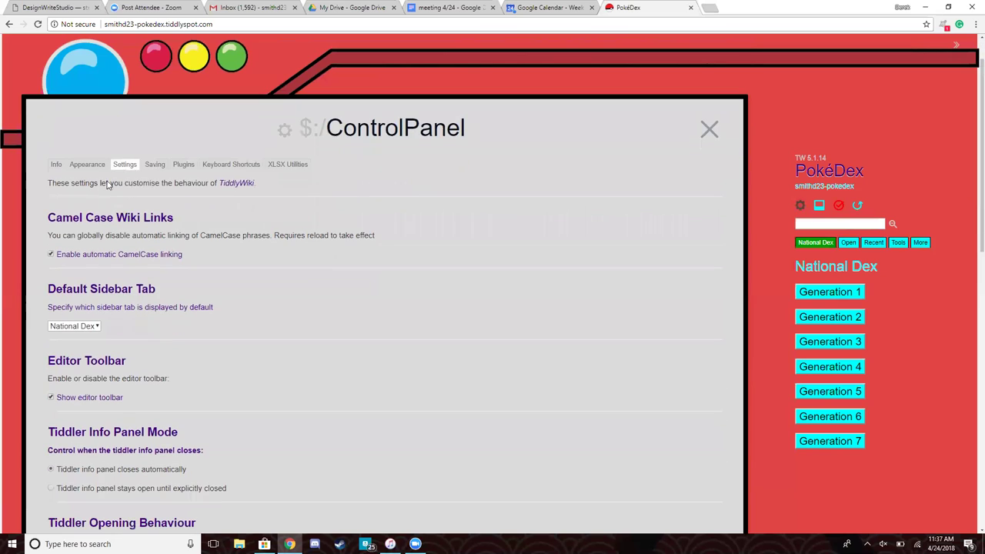
click(101, 169)
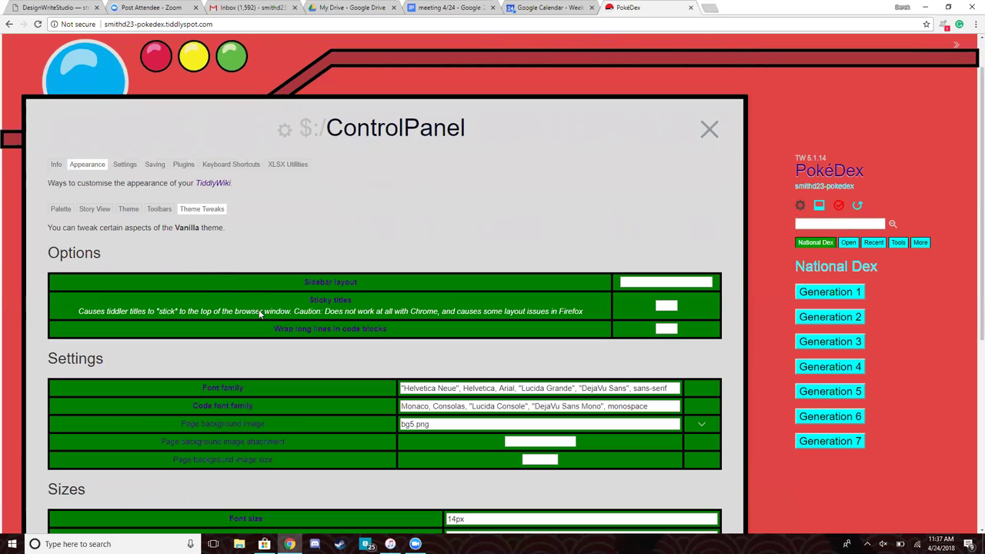
click(166, 217)
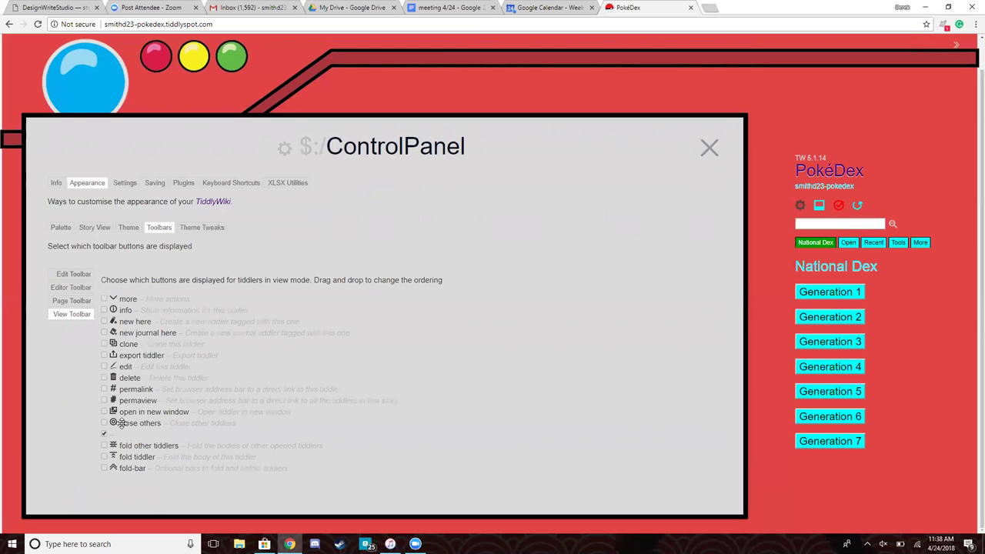
click(105, 367)
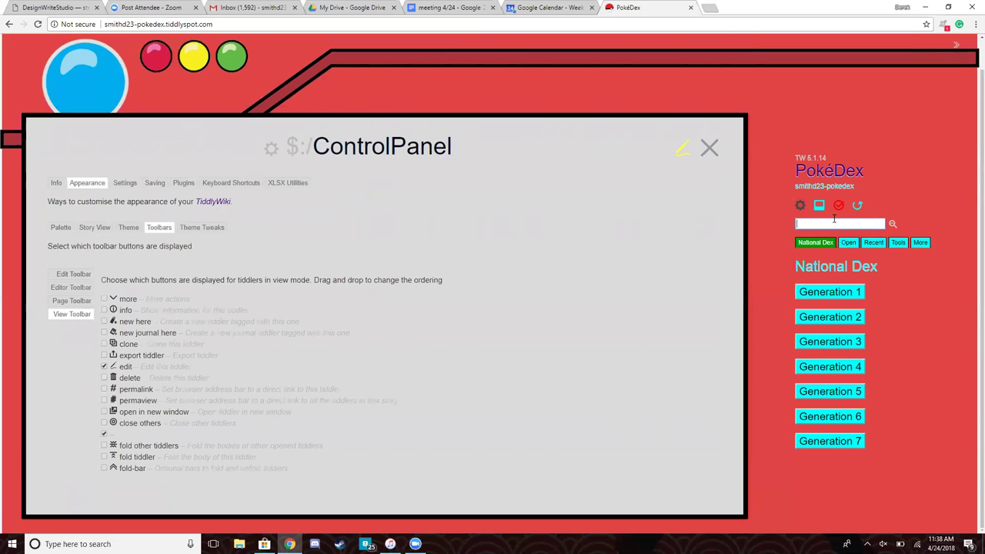
- Search the wiki for "sin" and open the Type single tiddler for editing
text(singe)
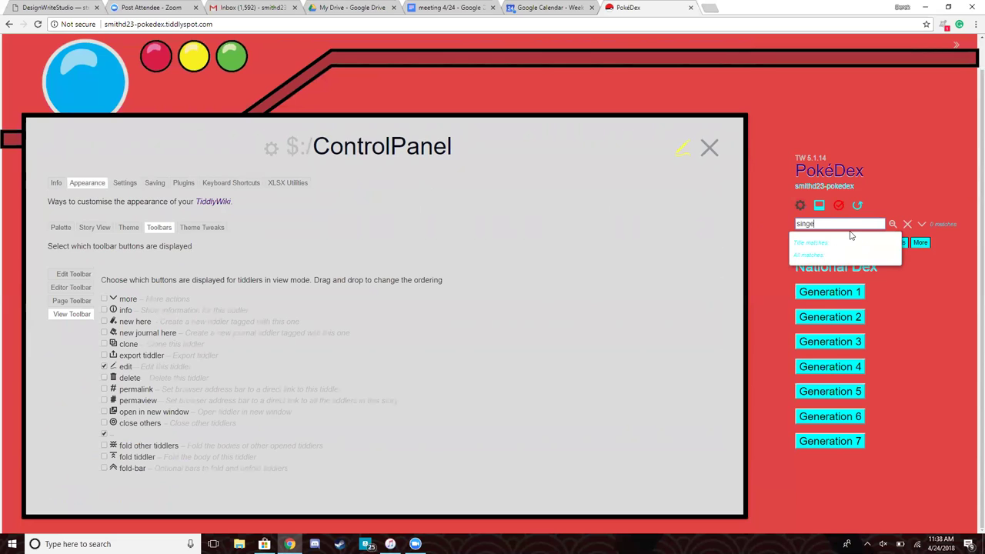
key(BackSpace)
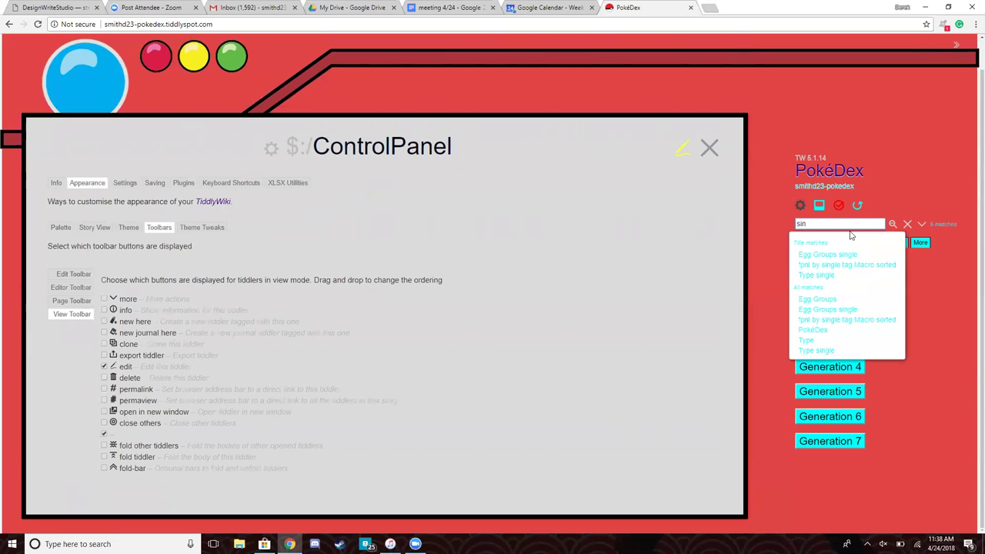
click(833, 274)
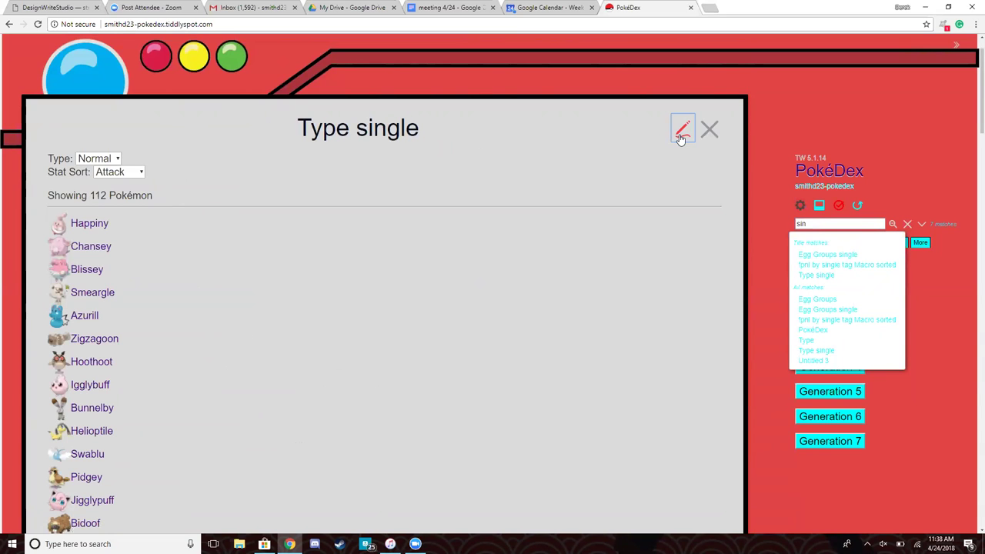
click(681, 132)
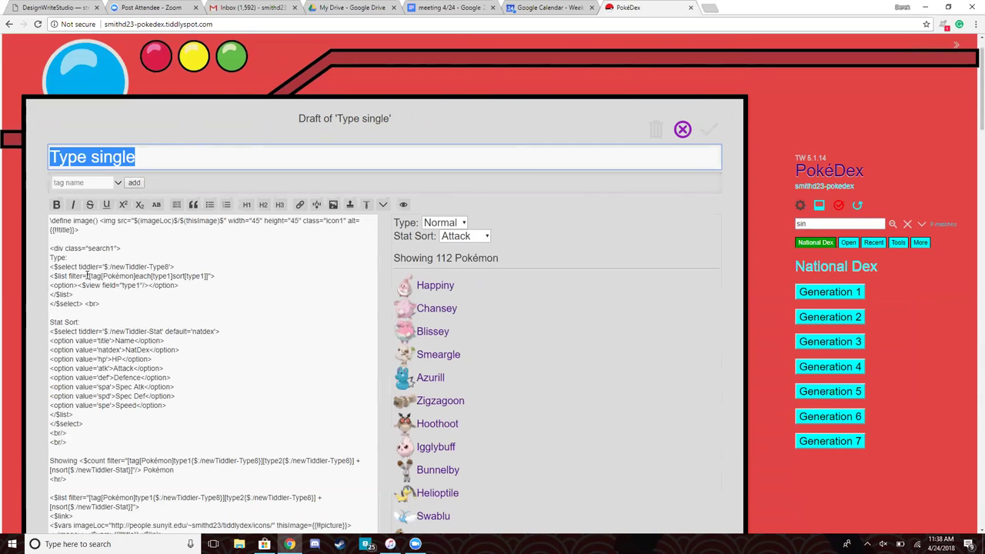
- Examine the Type single source code, highlighting the type selection filter and the type1 part of the results list filter
drag(88, 276, 196, 277)
click(192, 290)
click(136, 314)
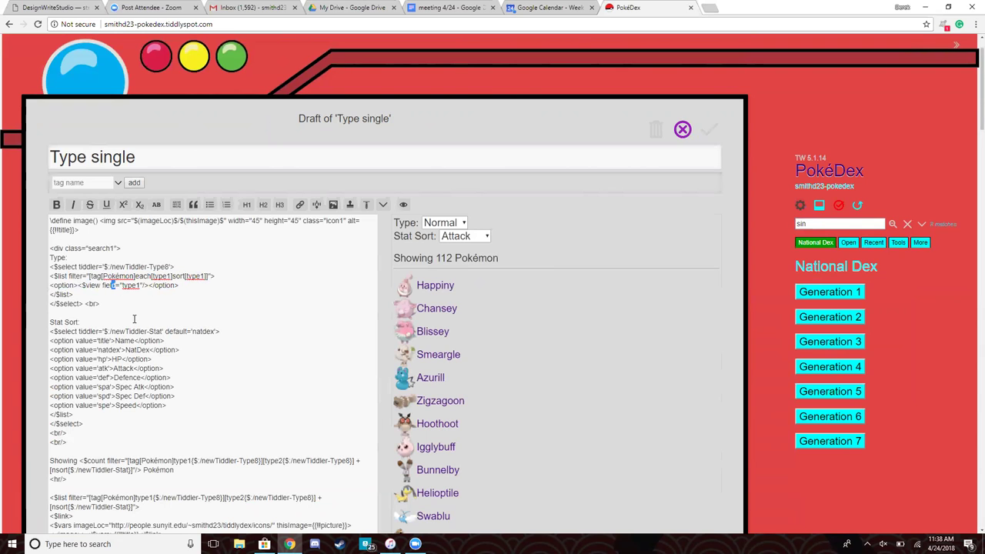
scroll(141, 302, down, 3)
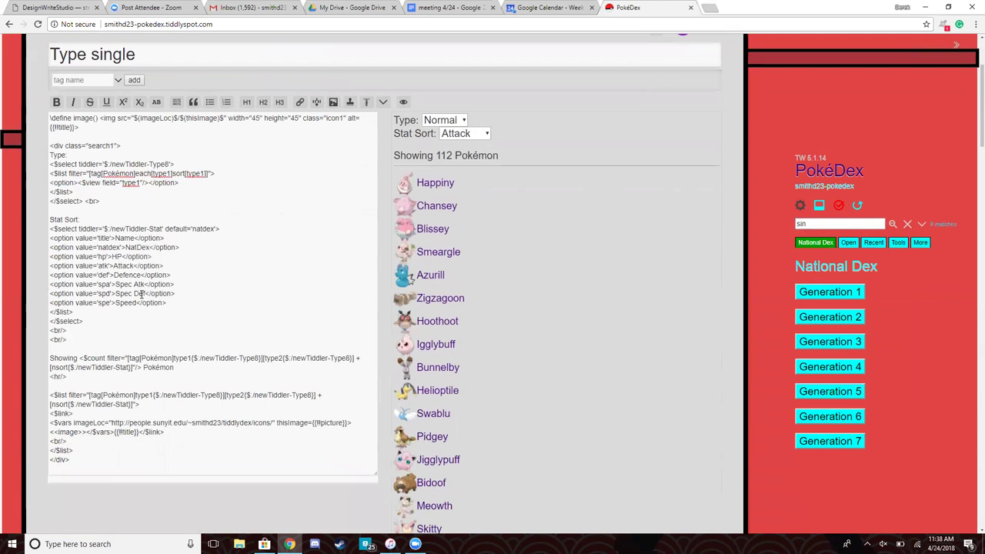
scroll(141, 294, down, 2)
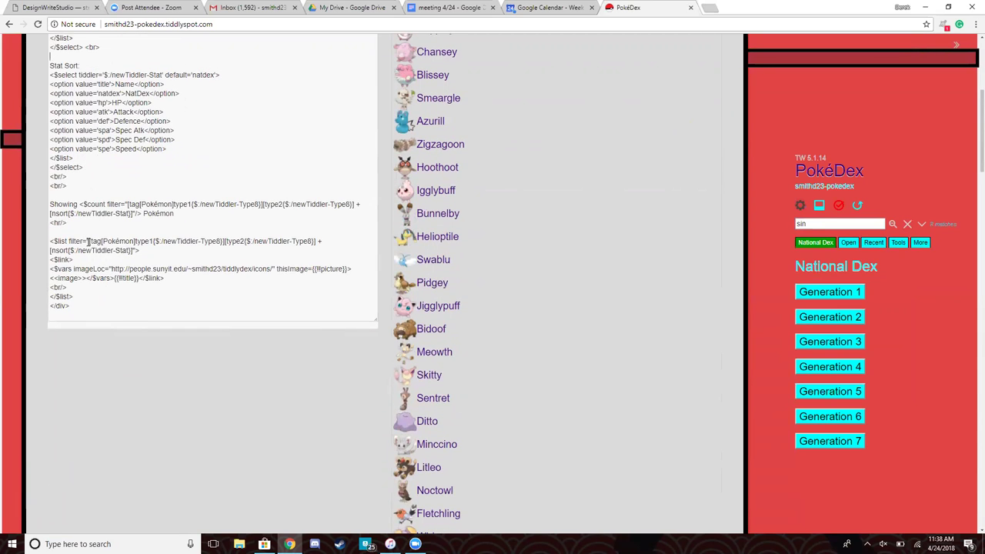
drag(89, 241, 225, 240)
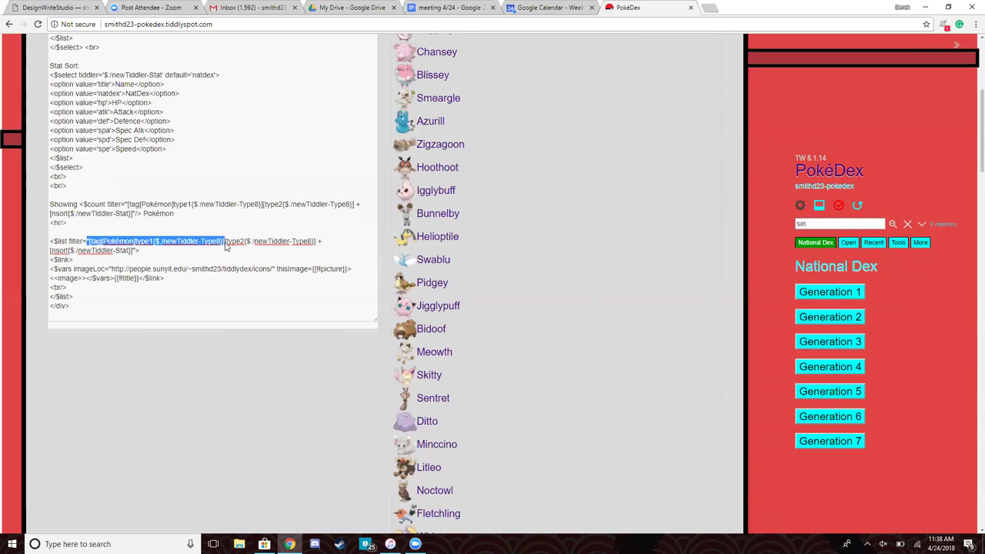
- Highlight the type2 part and the nsort stat part of the results list filter in the Type single code
click(224, 241)
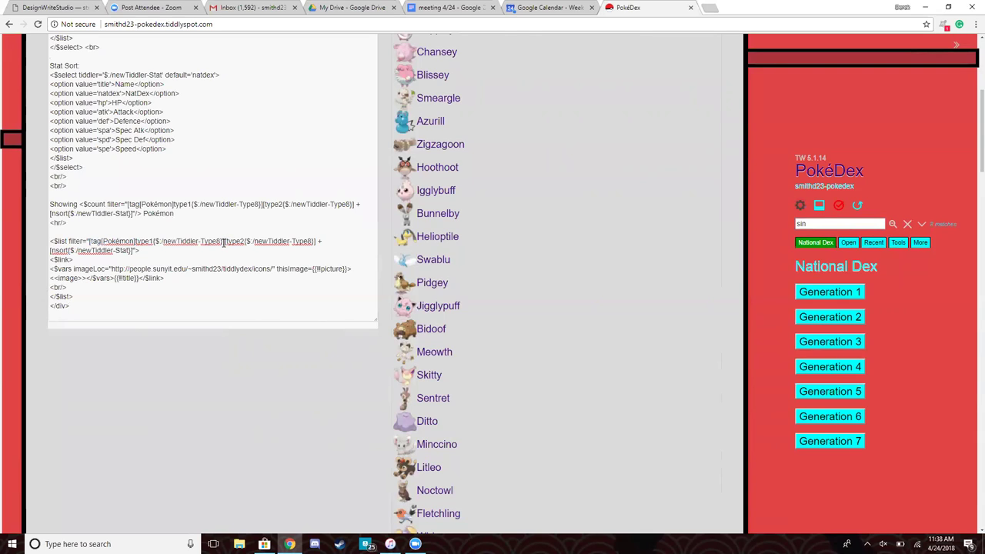
drag(226, 241, 318, 240)
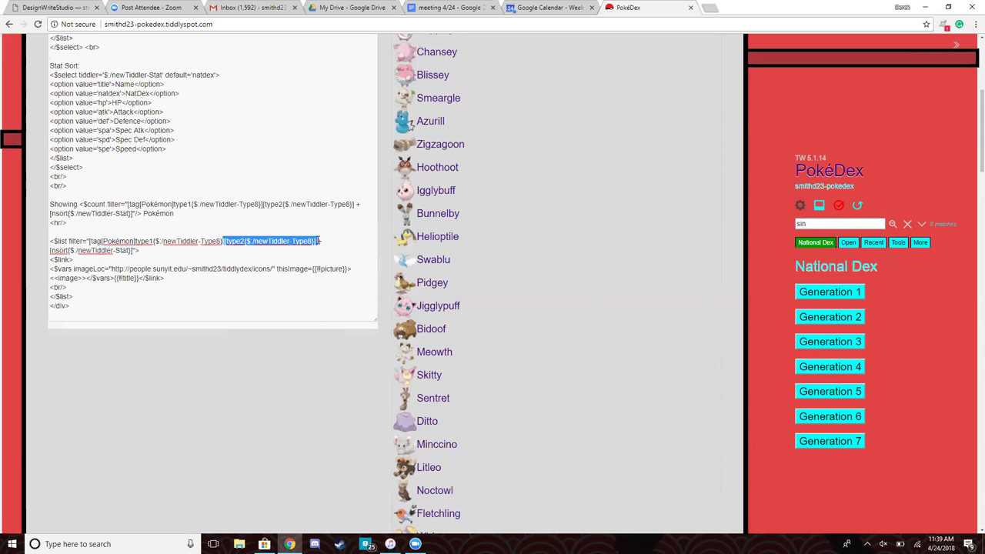
click(224, 241)
drag(224, 241, 320, 241)
click(204, 241)
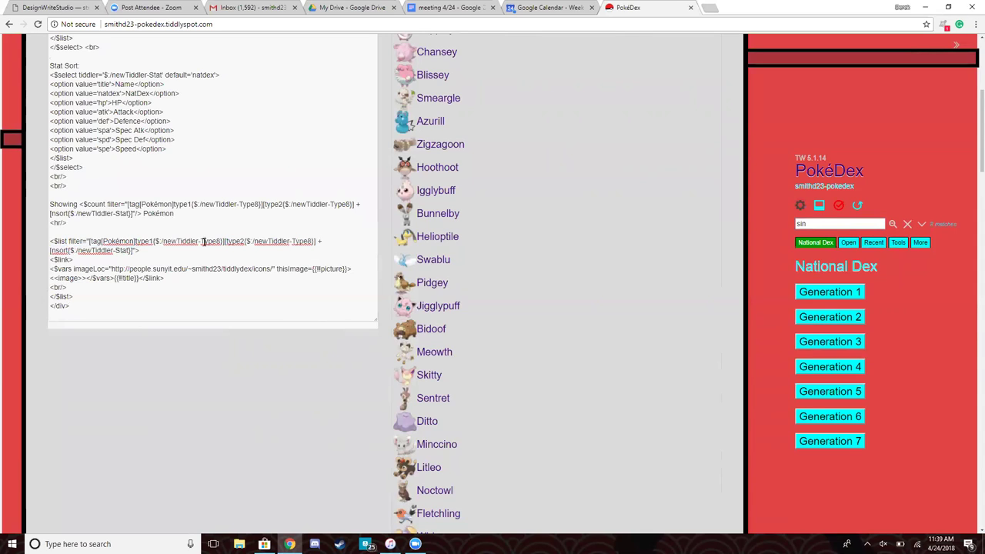
drag(52, 252, 140, 250)
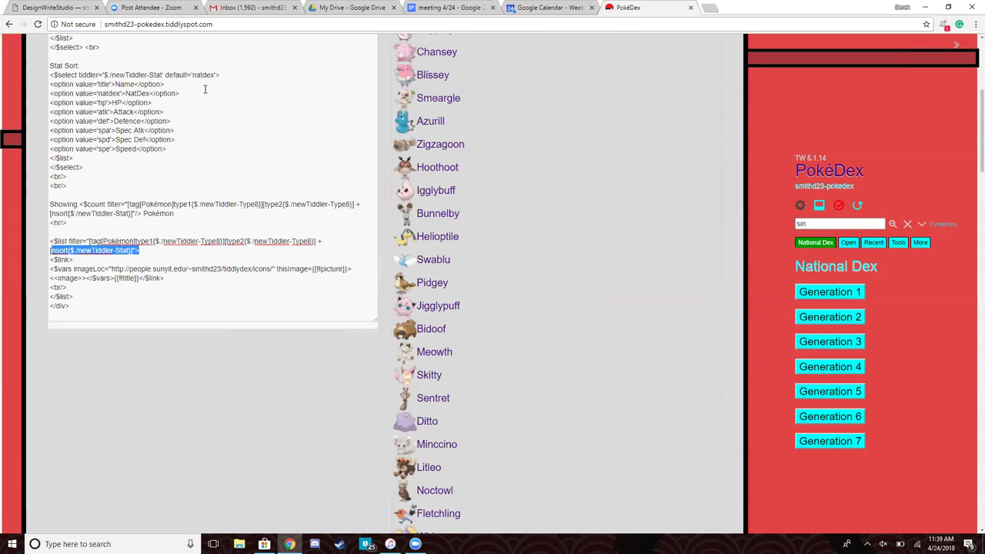
- Save the Type single tiddler and open Bulbasaur from the Generation 1 list for editing
scroll(215, 139, up, 10)
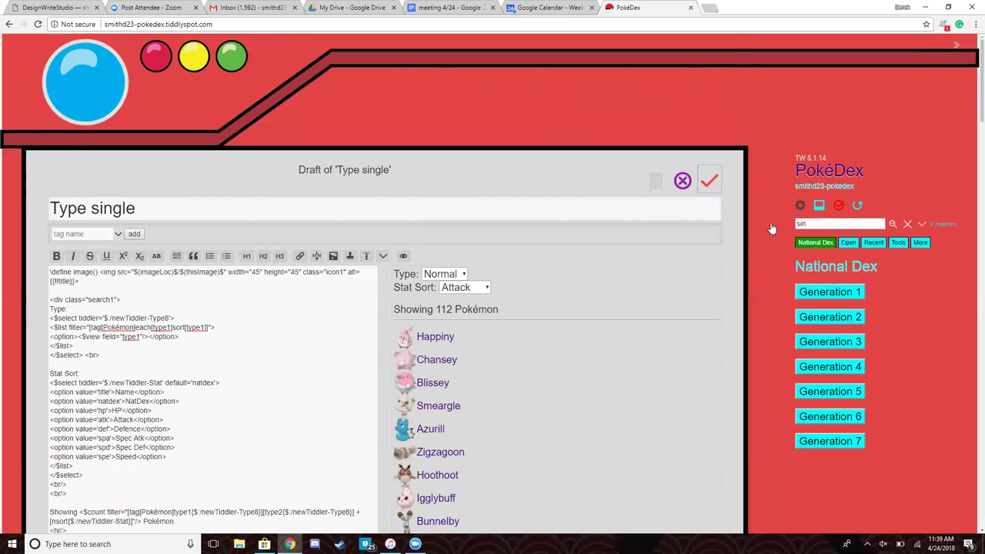
click(709, 182)
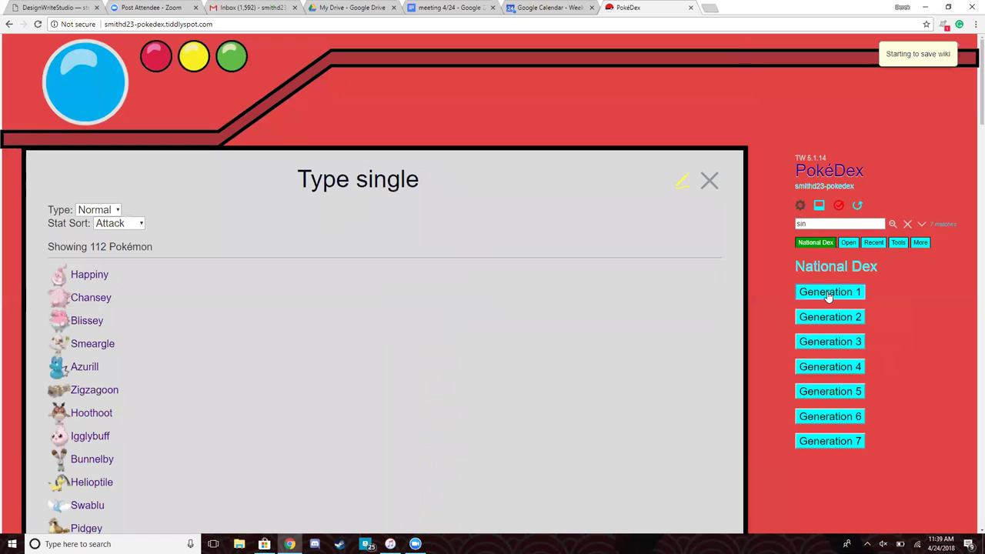
click(827, 295)
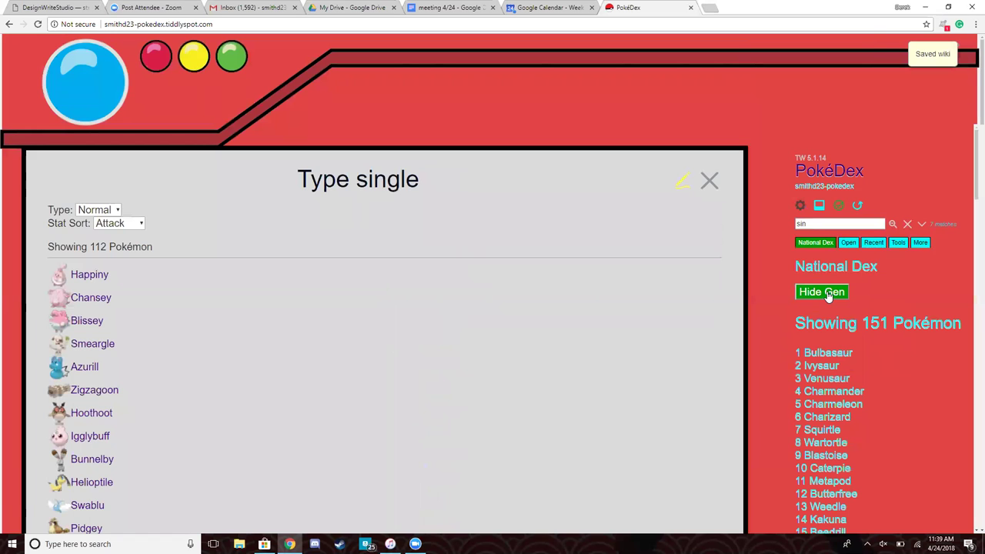
click(828, 353)
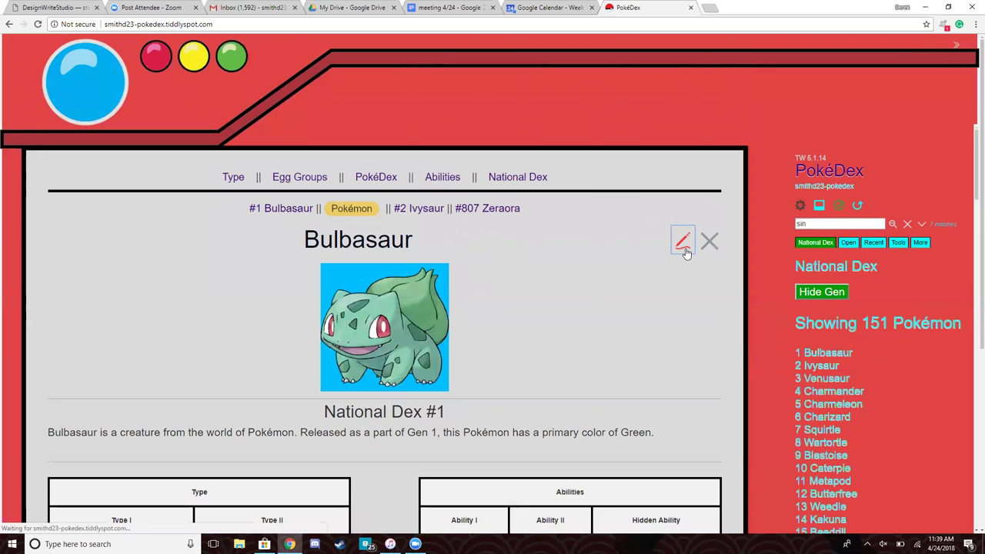
click(684, 246)
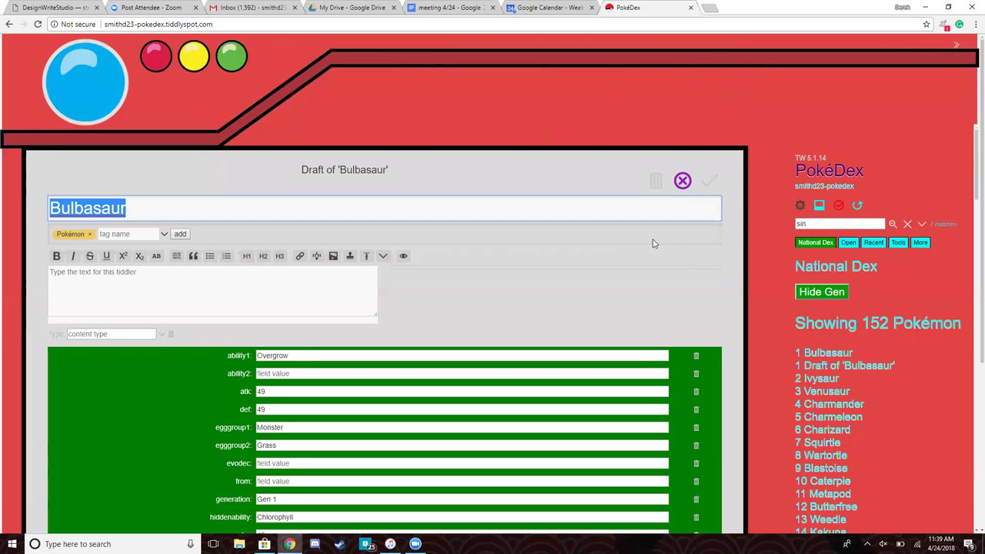
- Examine Bulbasaur's Pokémon tag and its ability, stat, egg group and type fields, then save the tiddler
scroll(647, 239, down, 2)
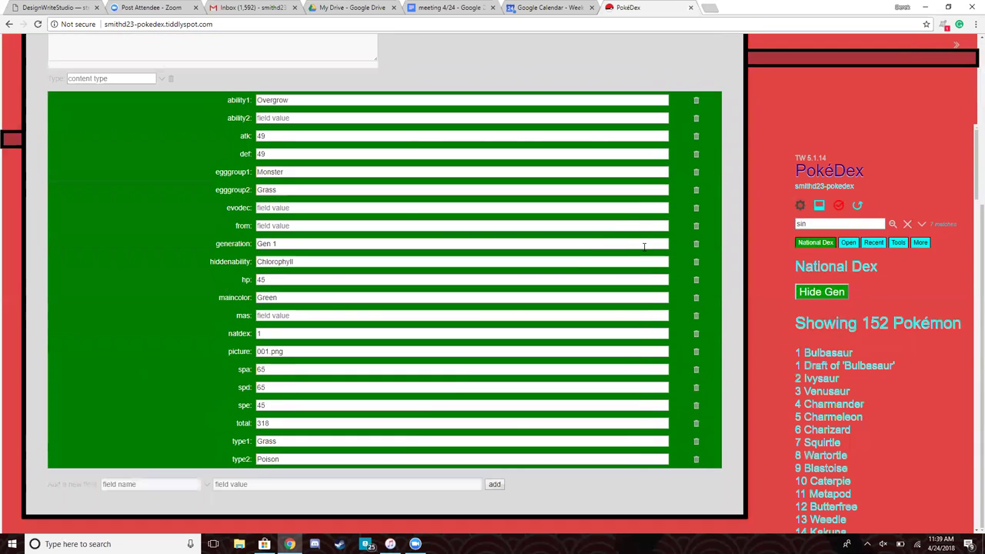
scroll(644, 246, up, 1)
scroll(644, 246, down, 1)
scroll(644, 246, up, 1)
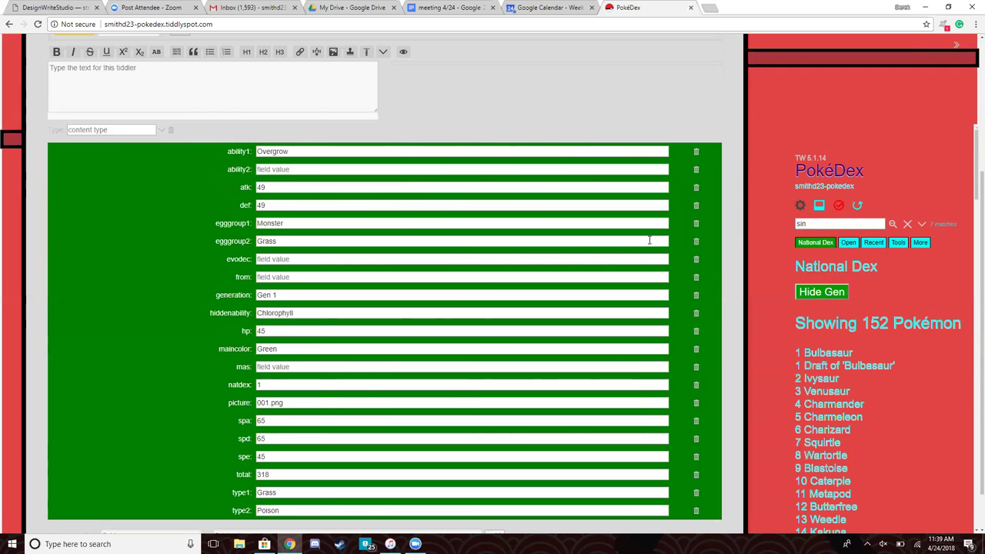
scroll(585, 203, up, 2)
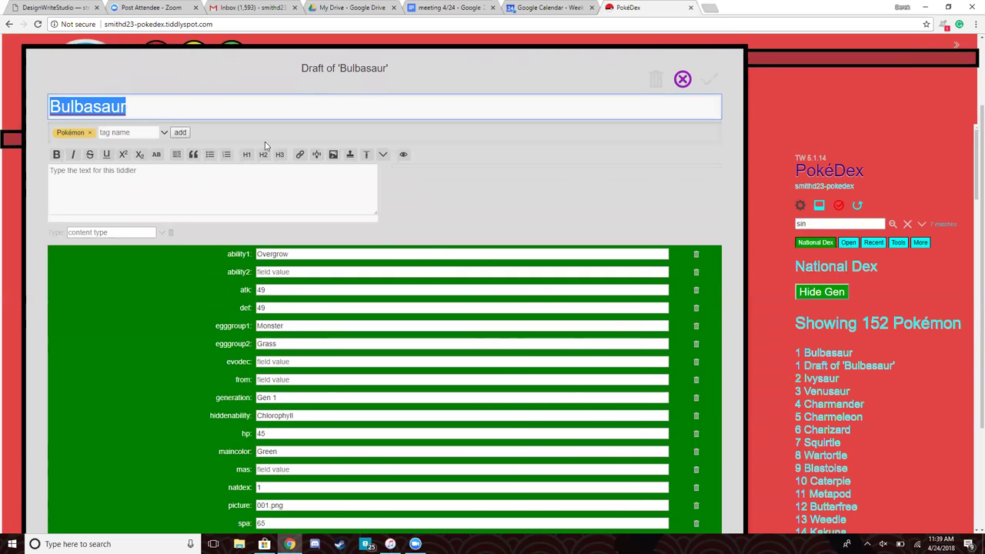
scroll(277, 209, down, 3)
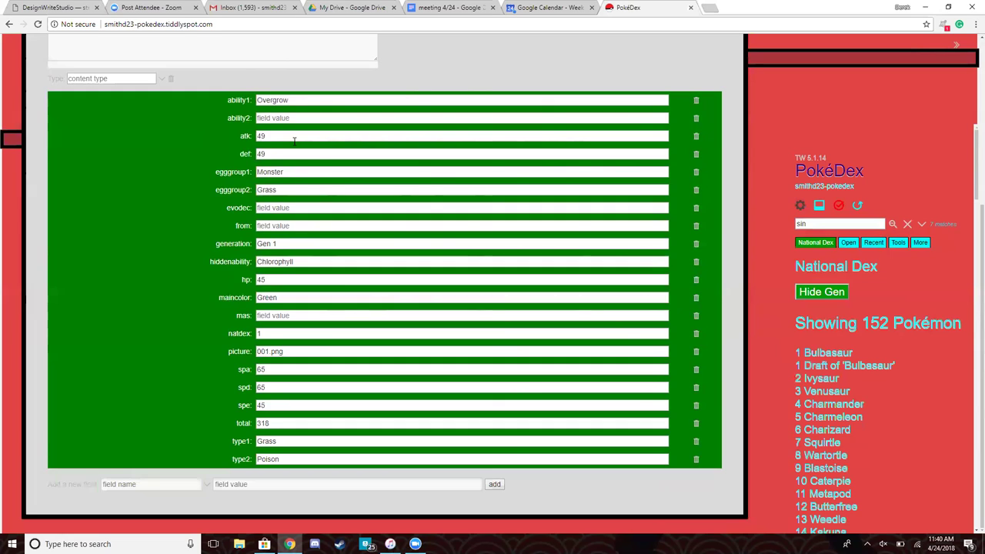
scroll(462, 142, up, 4)
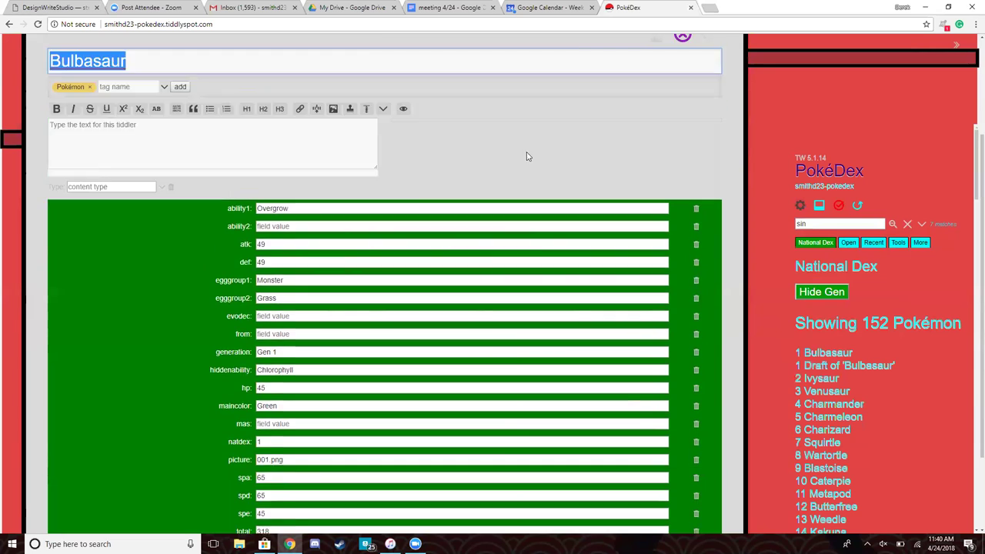
click(708, 181)
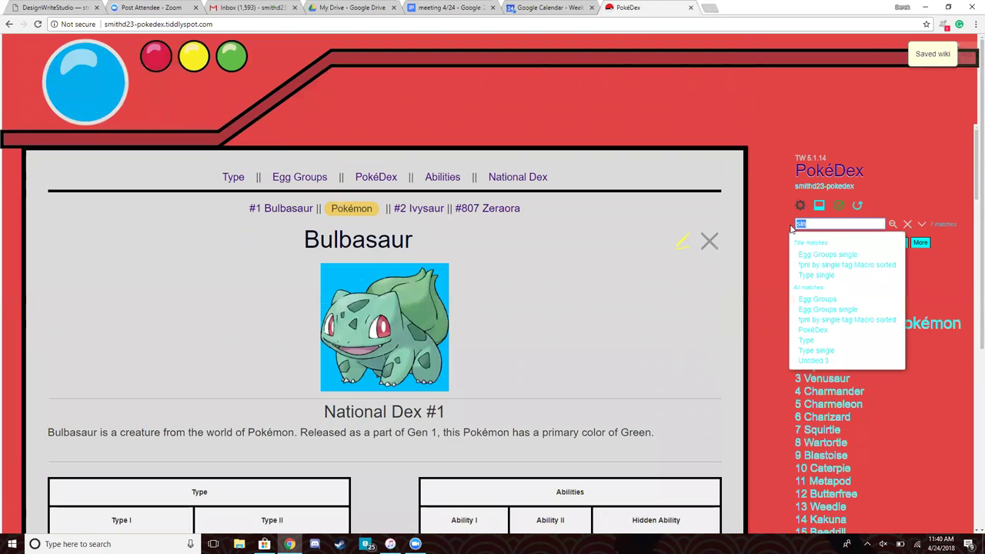
- Search the wiki for "temp" and open the AbilityTemplate tiddler for editing
text(temp)
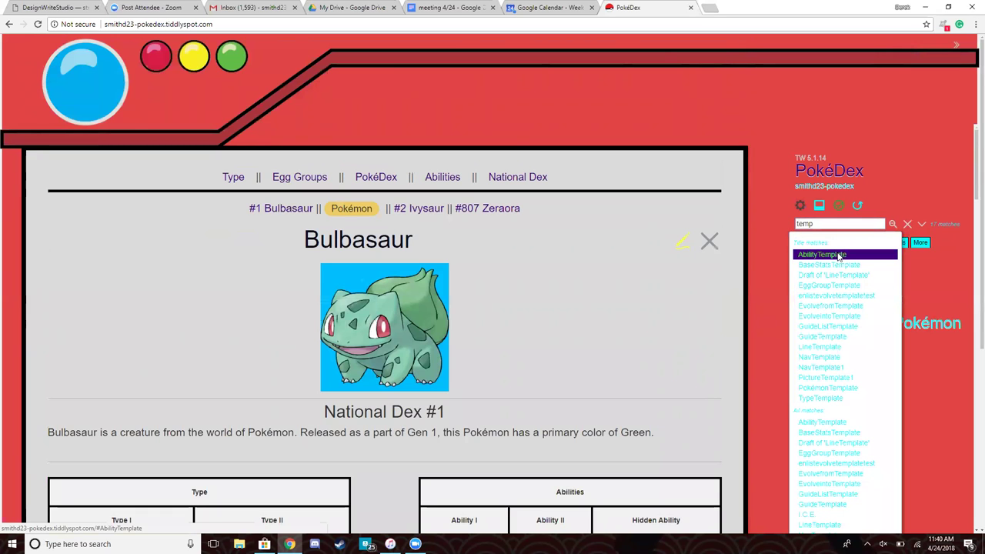
key(Return)
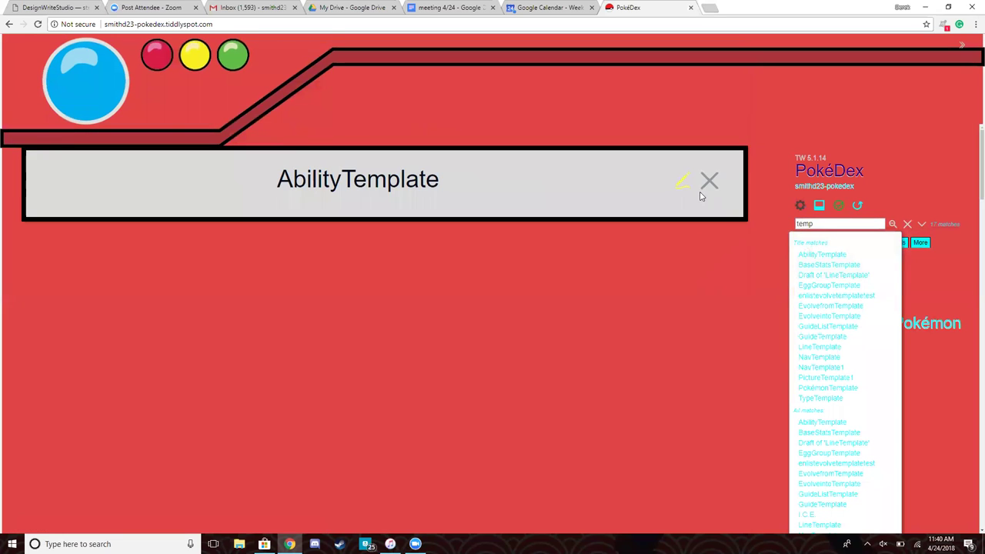
double_click(231, 180)
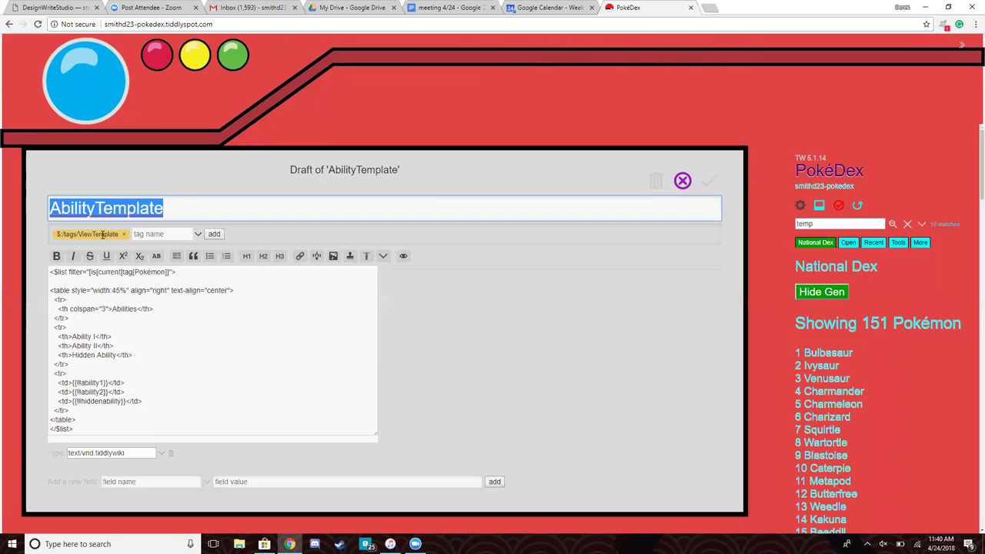
- Point out the $:/tags/ViewTemplate tag on AbilityTemplate, then close its draft
click(103, 234)
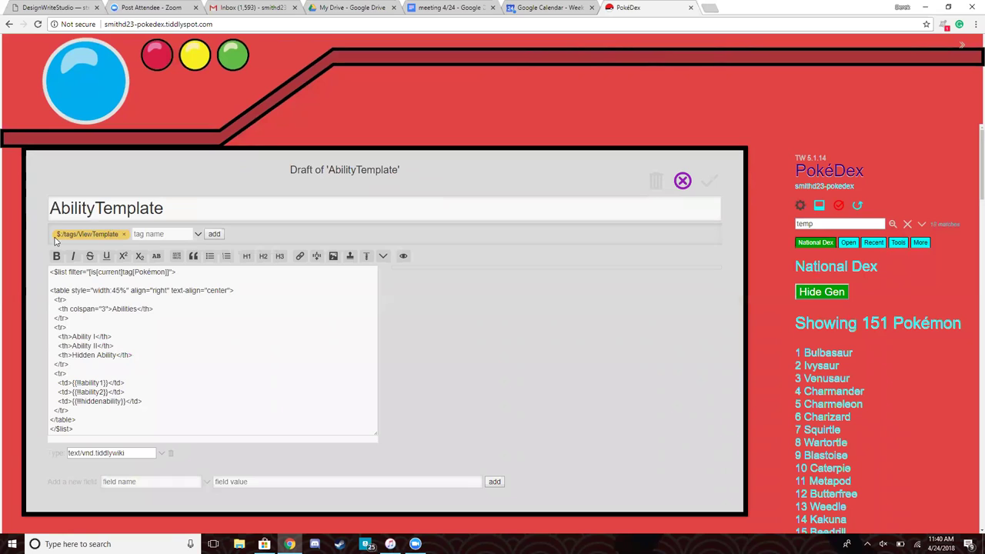
drag(57, 234, 155, 258)
click(68, 234)
click(682, 180)
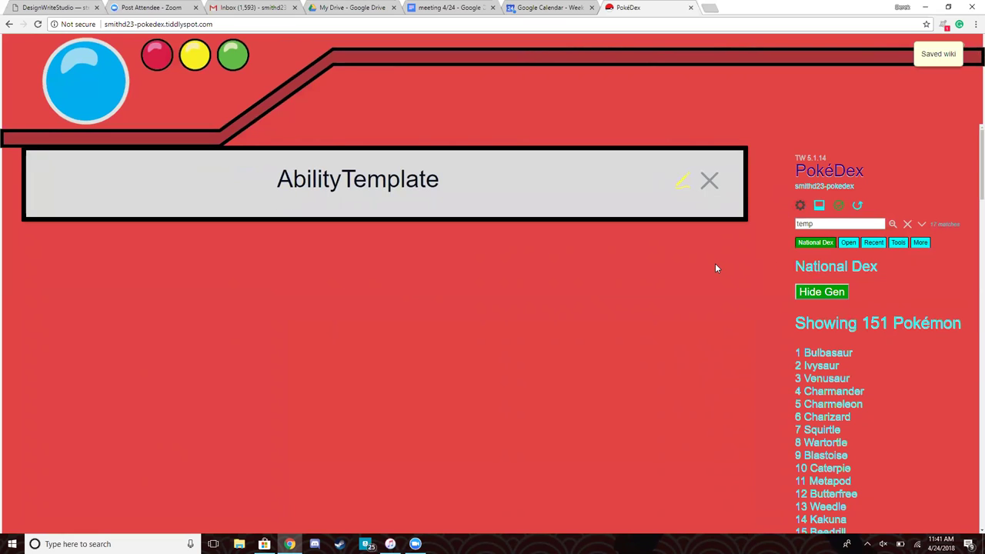
- Open EvolveintoTemplate from the "temp" search results for editing and highlight its search:from list filter
click(805, 223)
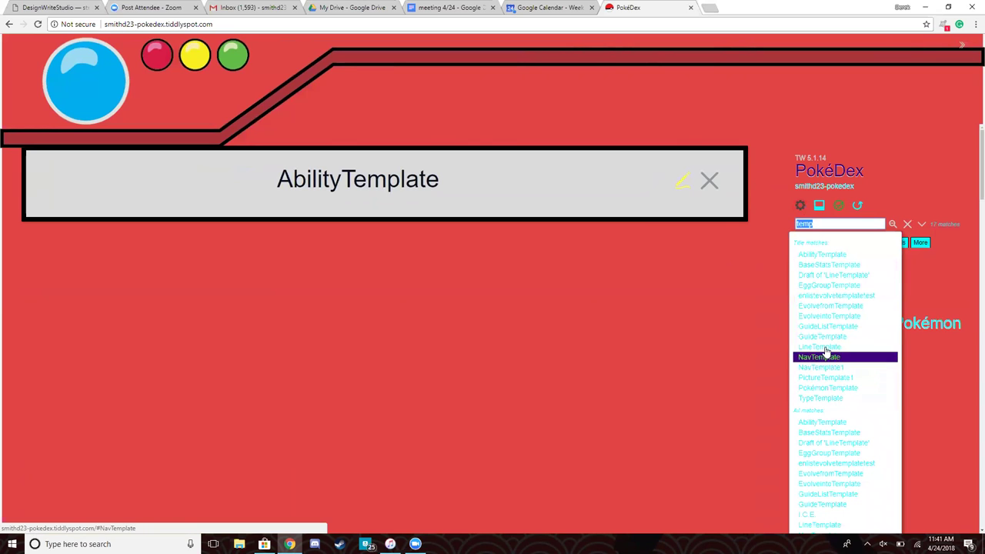
click(794, 312)
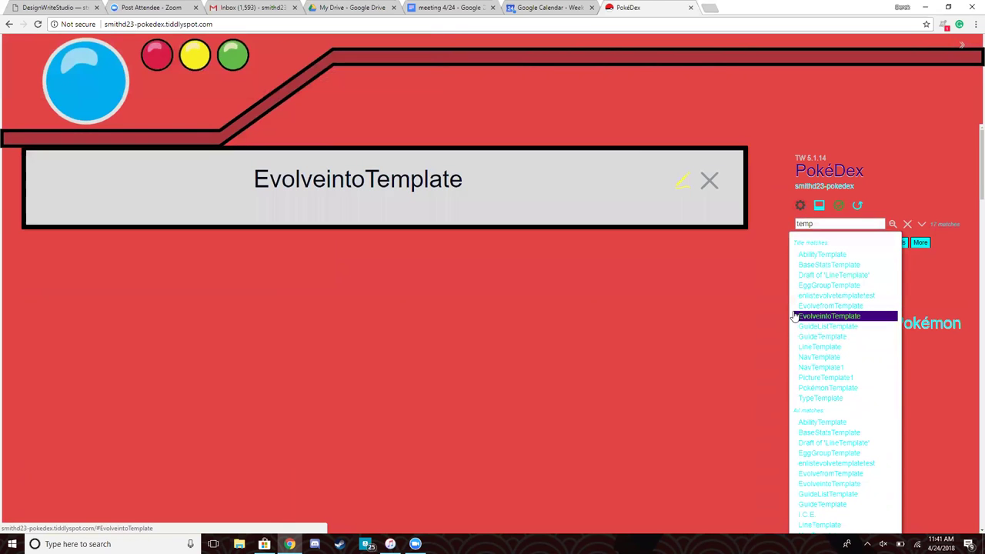
click(677, 179)
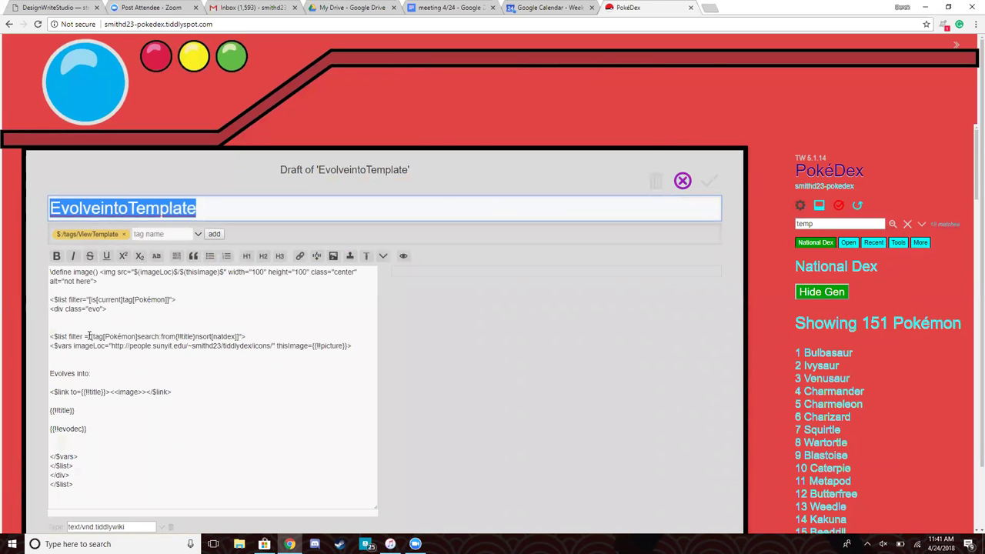
drag(93, 336, 243, 335)
click(191, 428)
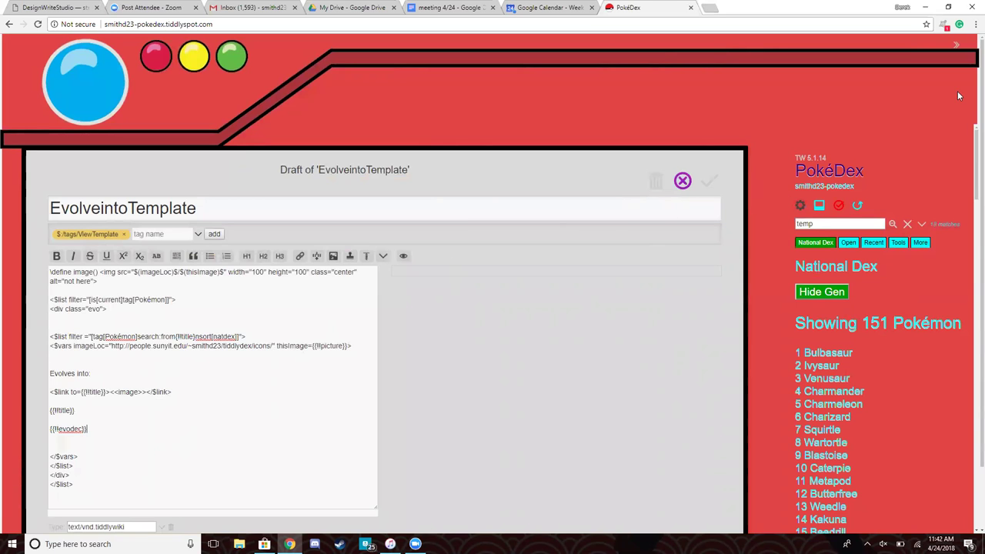
- Enlarge the page to 150% and highlight the whole search:from list filter line in the EvolveintoTemplate code
click(974, 24)
click(948, 121)
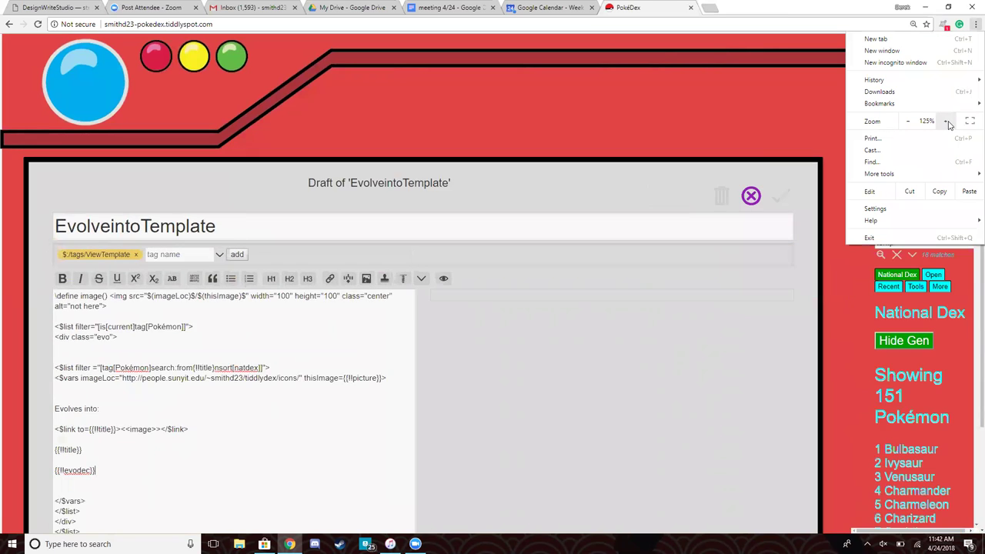
click(949, 121)
click(646, 265)
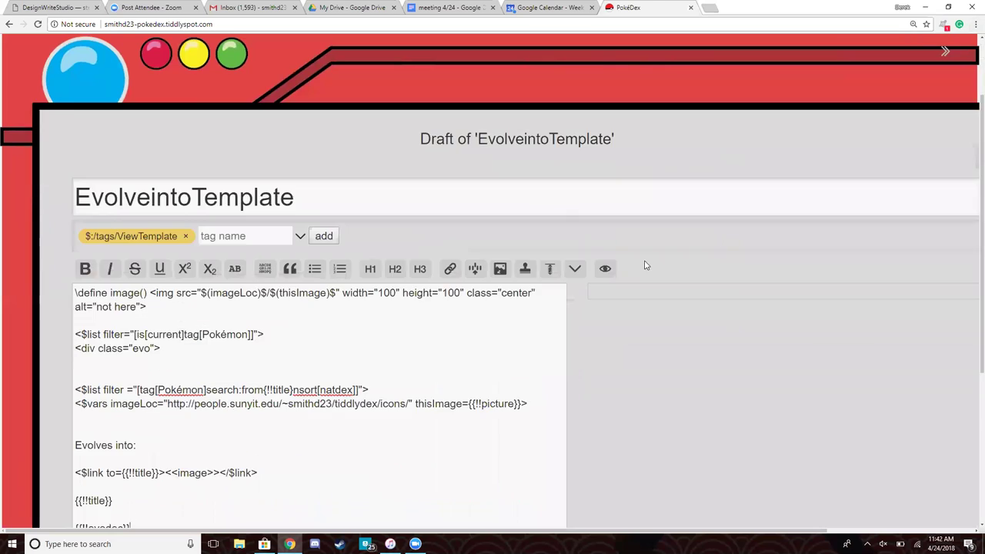
scroll(648, 269, down, 4)
scroll(648, 275, up, 1)
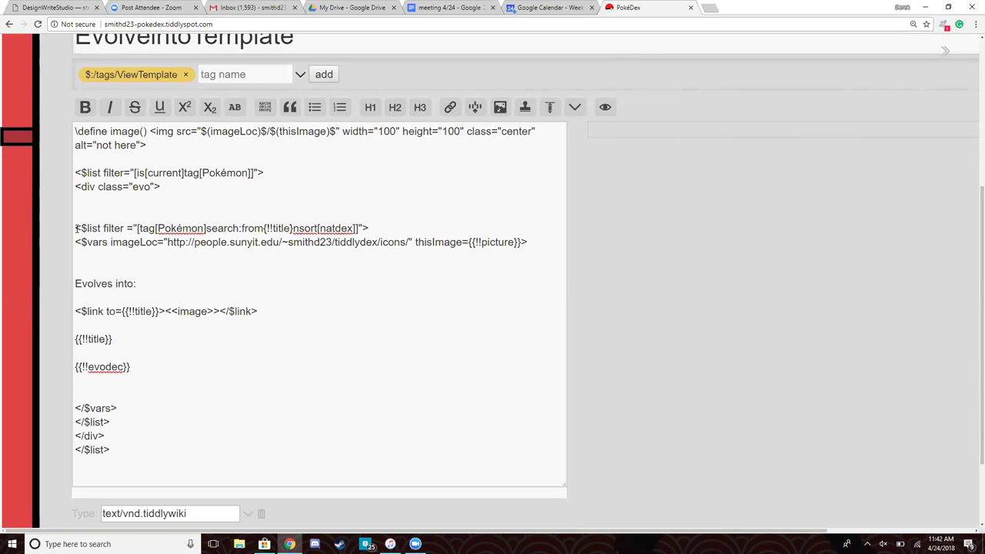
drag(75, 228, 370, 229)
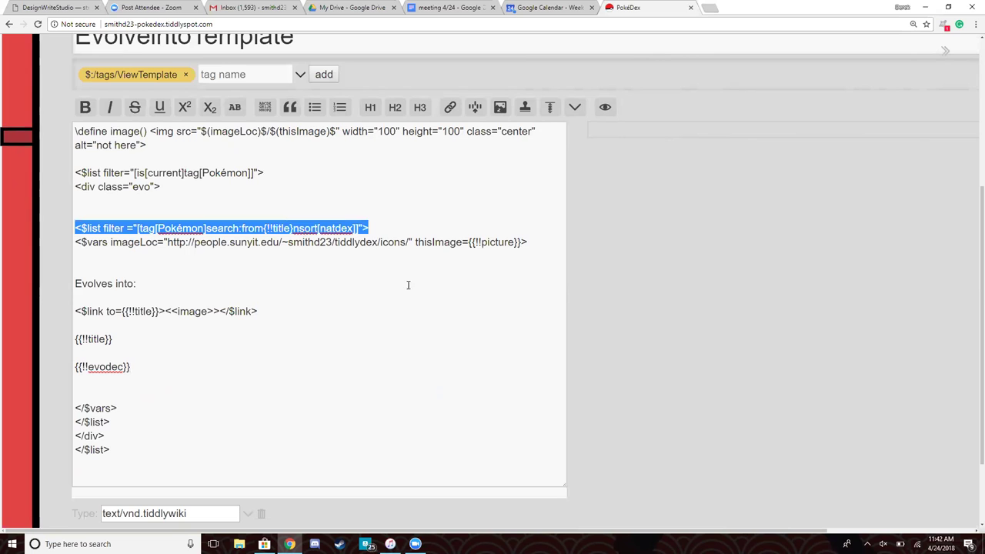
scroll(420, 272, up, 1)
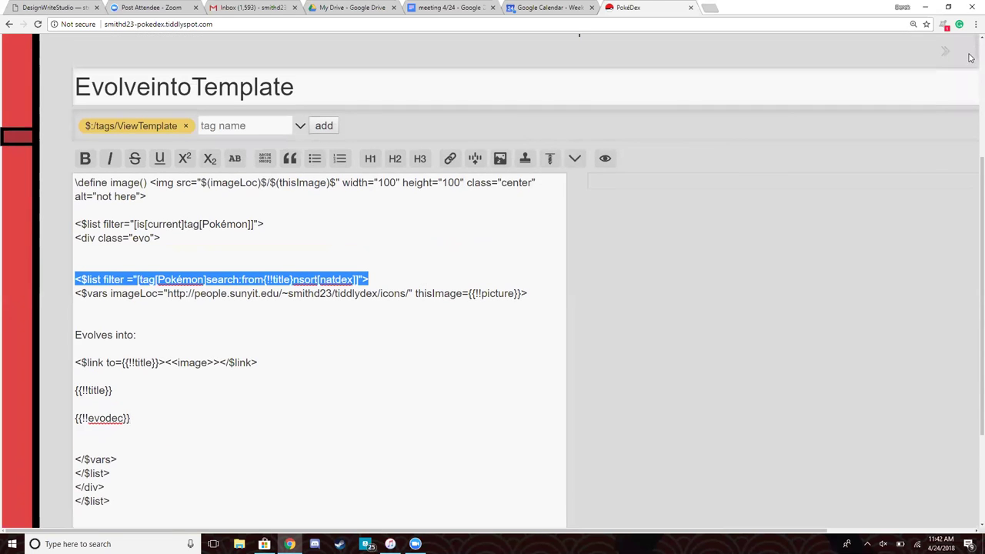
- Return the page to its normal zoom and save the EvolveintoTemplate tiddler
click(974, 24)
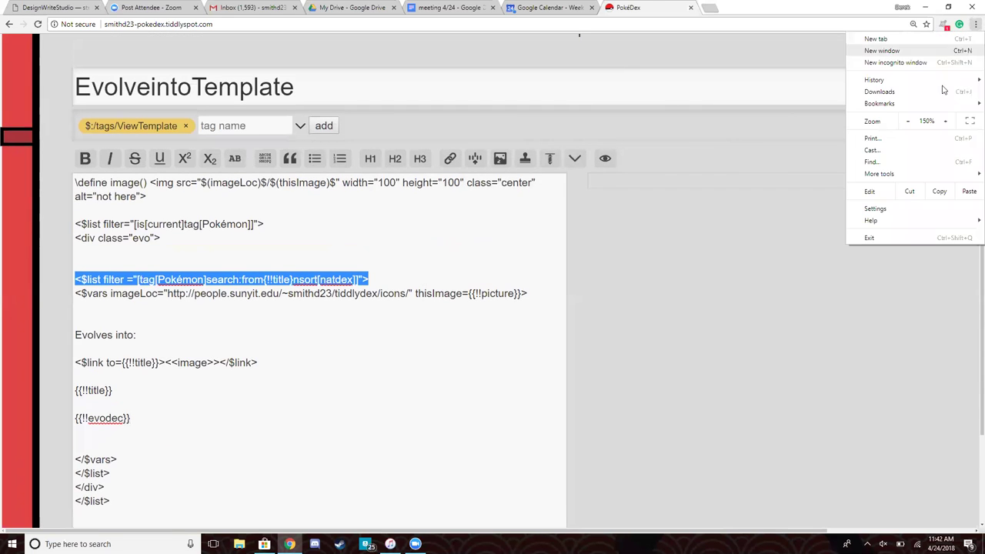
click(910, 121)
click(910, 122)
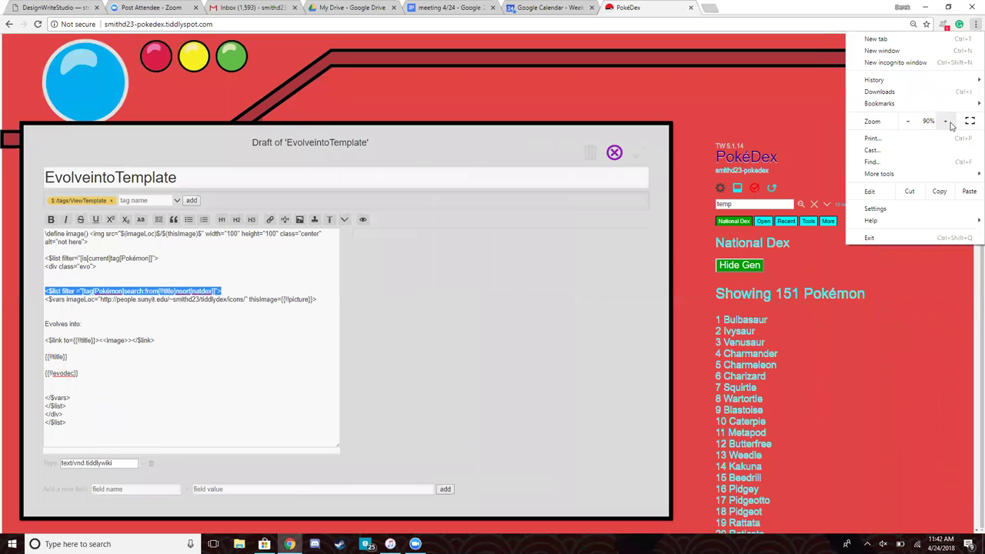
click(945, 121)
click(754, 203)
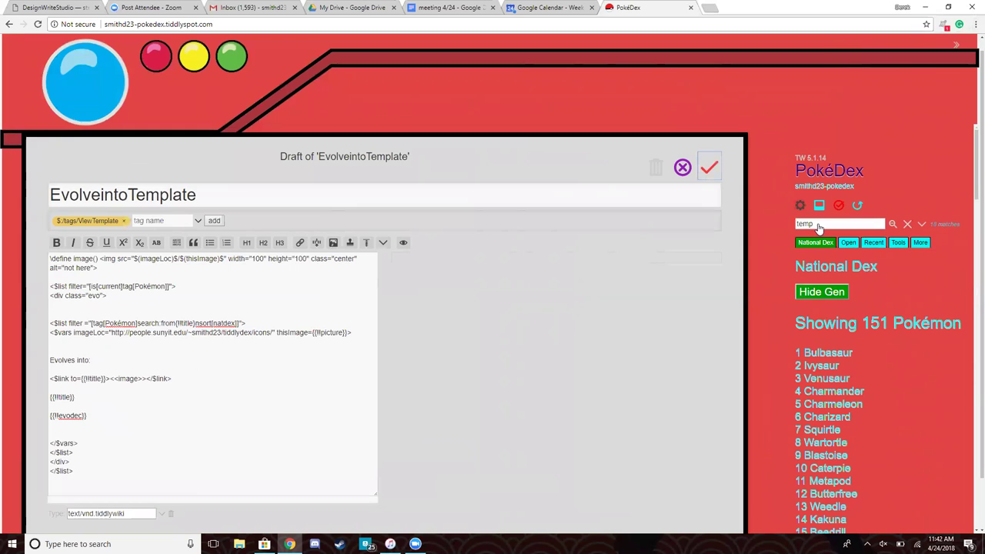
key(ctrl+Return)
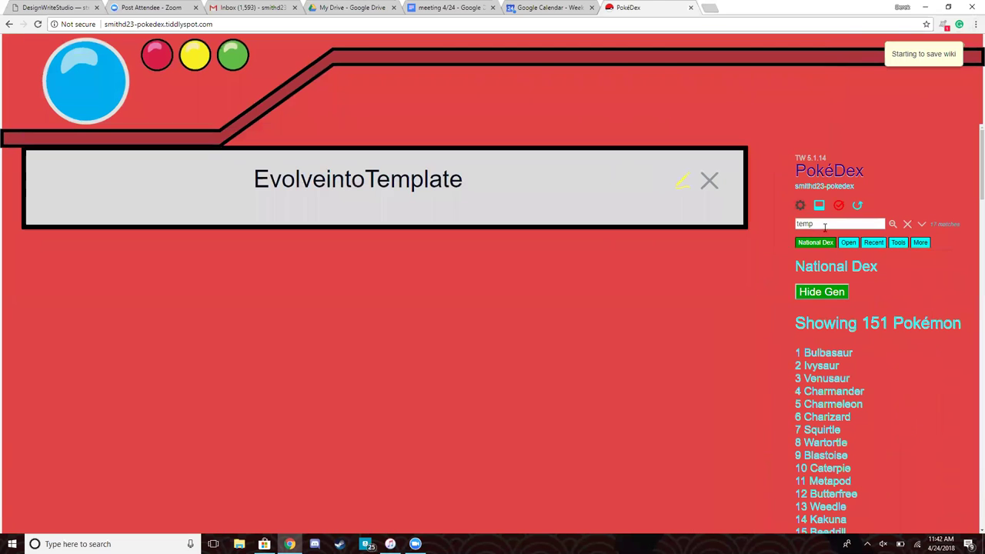
- Search the PokéDex for "Rotom", open the base Rotom entry and dismiss the search results
click(826, 220)
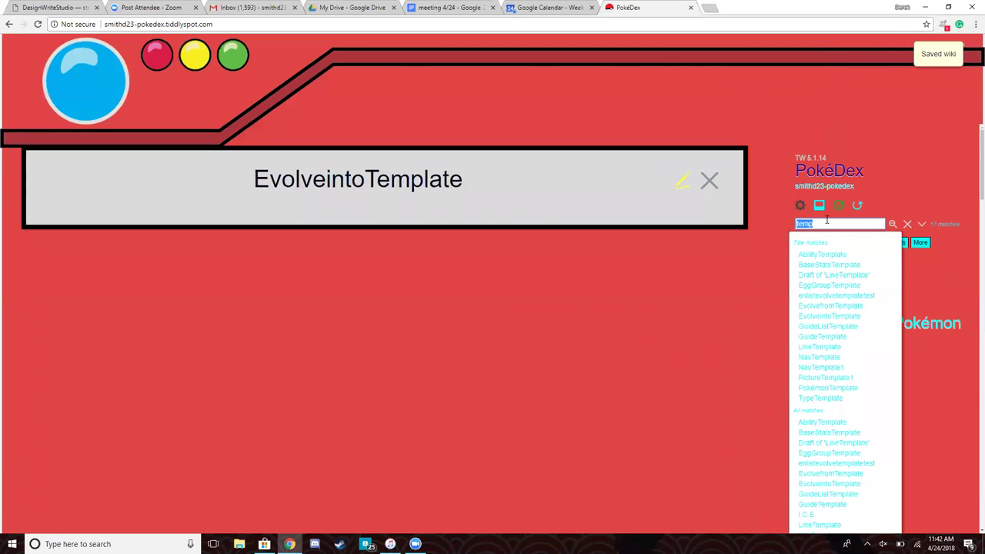
text(Roto)
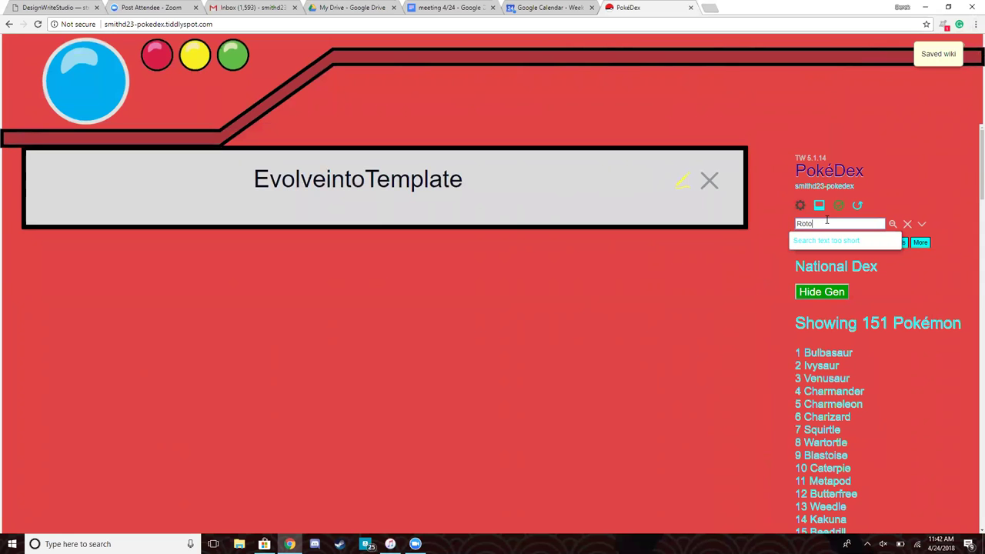
text(m)
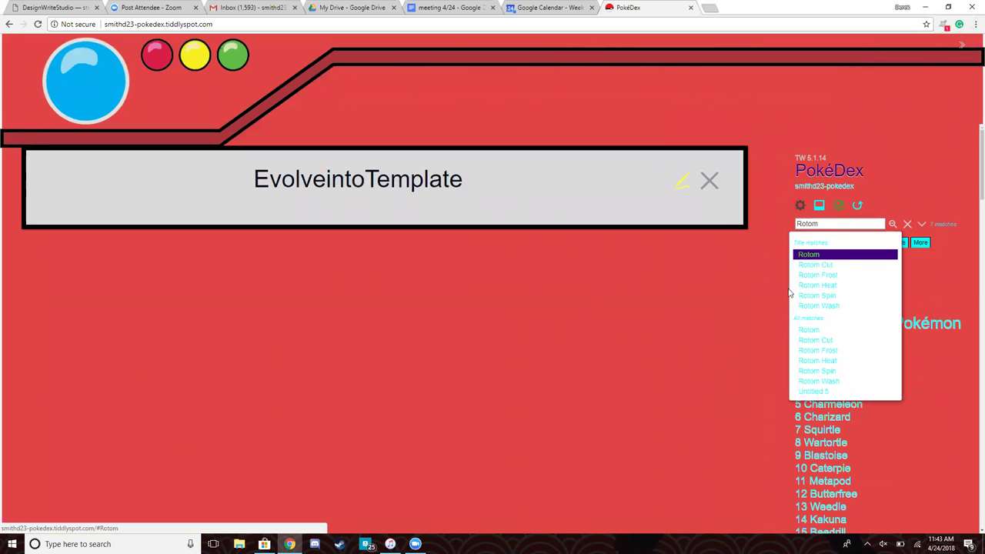
click(819, 255)
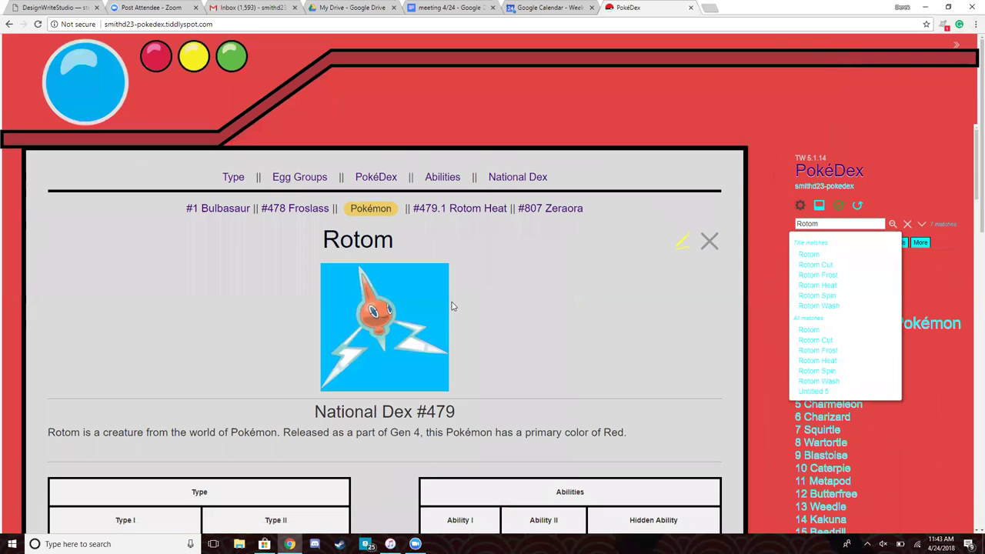
scroll(452, 306, down, 5)
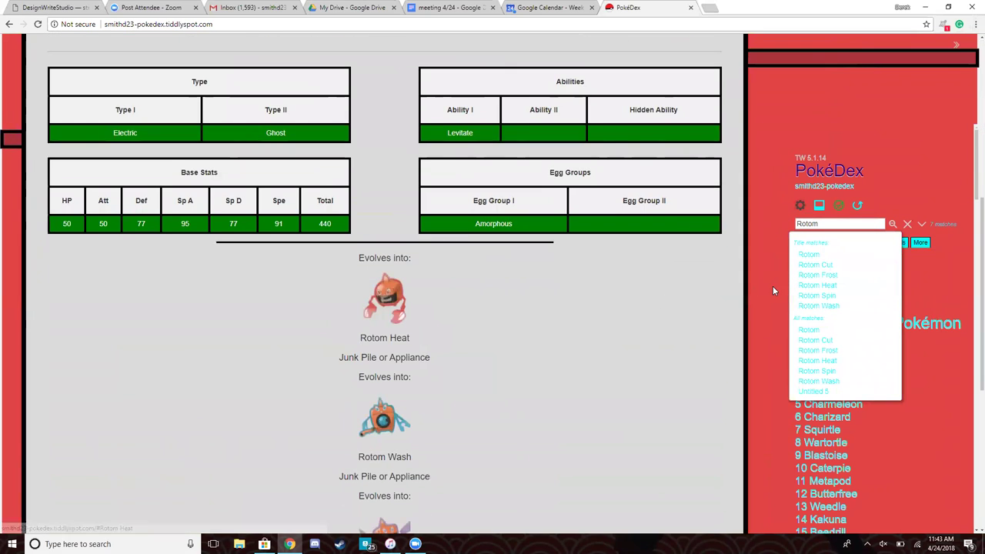
click(776, 289)
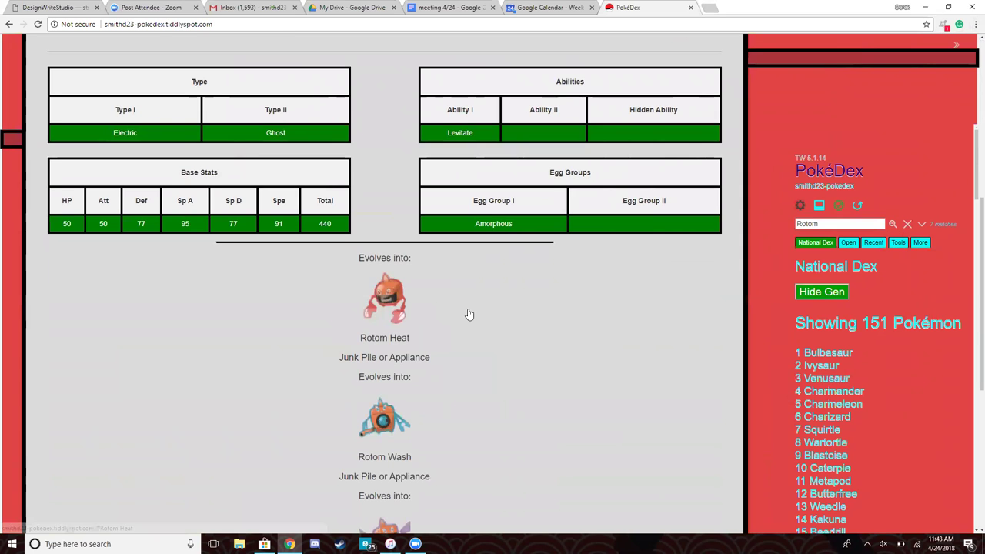
- Review Rotom's entry and its list of evolutions, highlighting the "Junk Pile or Appliance" evolution method under Rotom Heat
scroll(453, 299, up, 3)
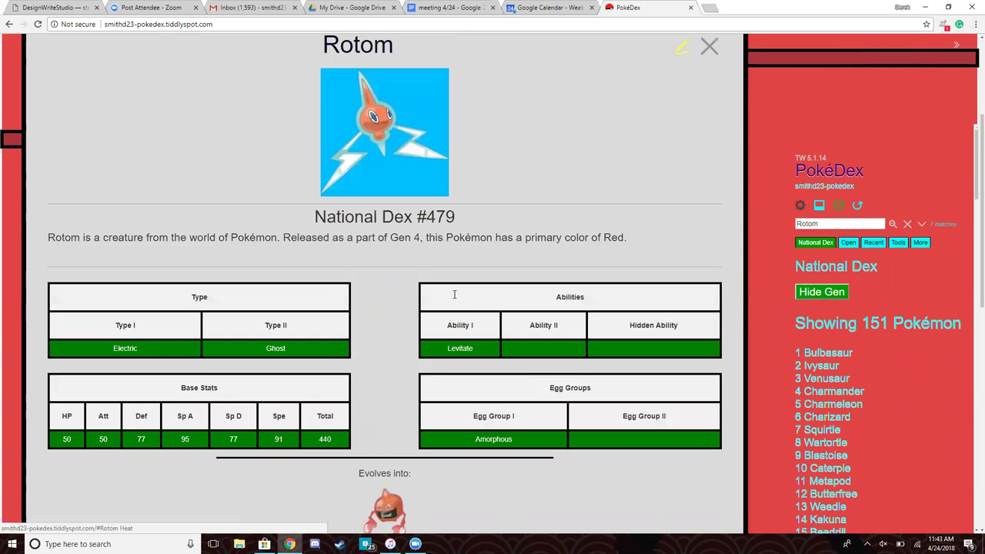
scroll(454, 295, up, 1)
scroll(439, 307, down, 7)
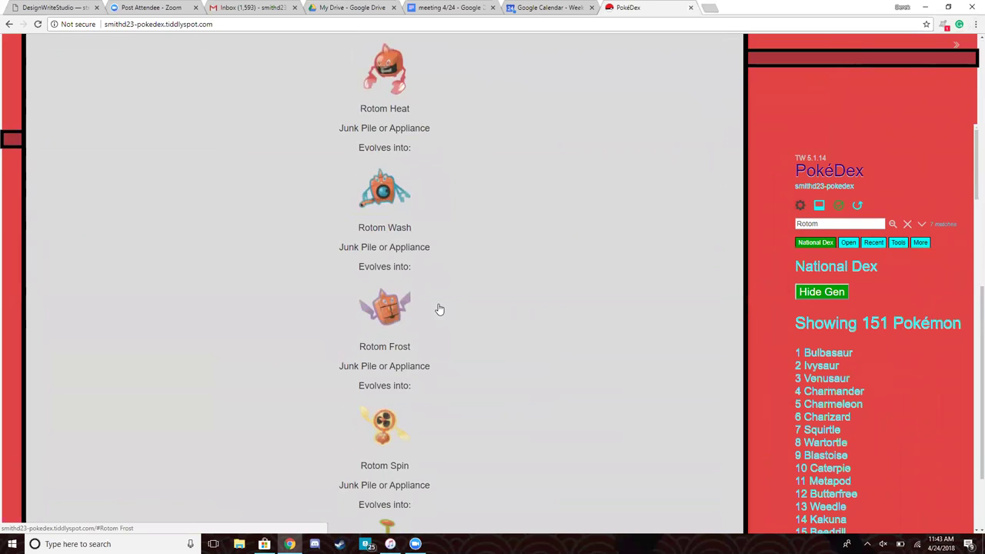
scroll(439, 308, down, 1)
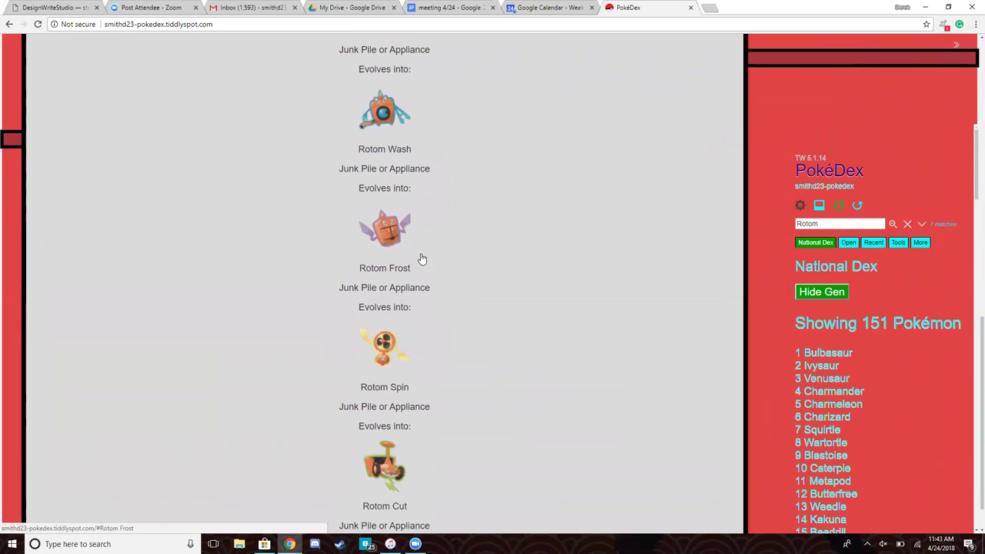
scroll(433, 162, up, 1)
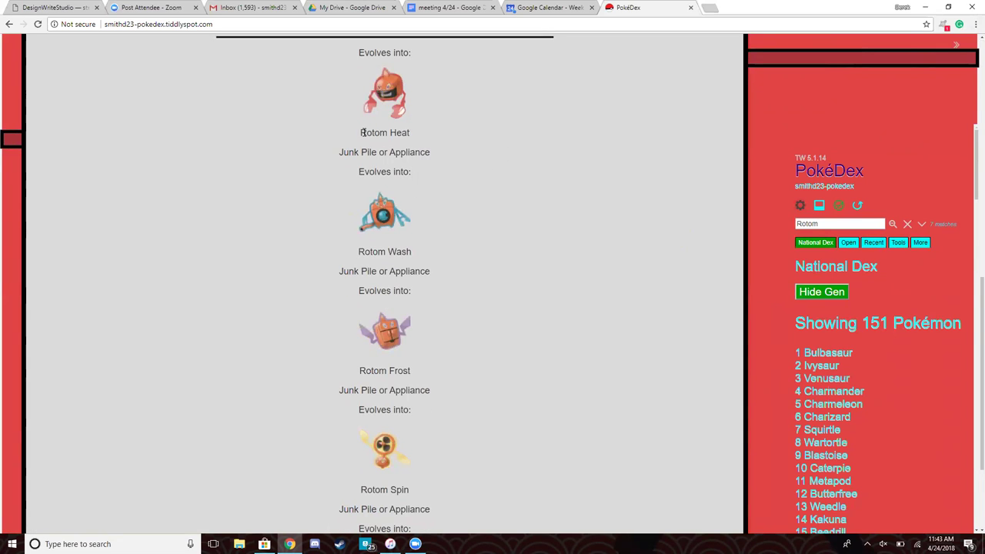
drag(360, 132, 362, 184)
drag(339, 152, 447, 151)
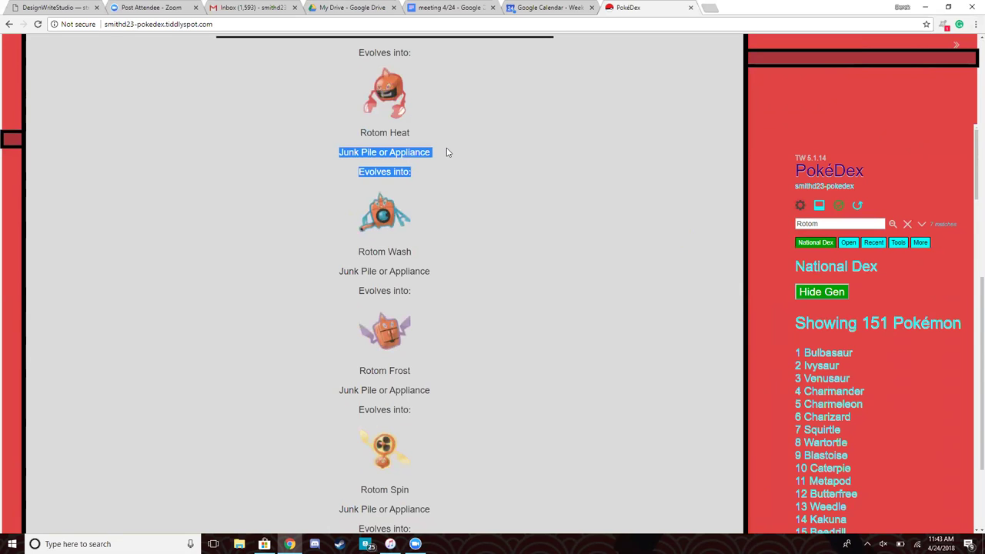
scroll(474, 303, up, 5)
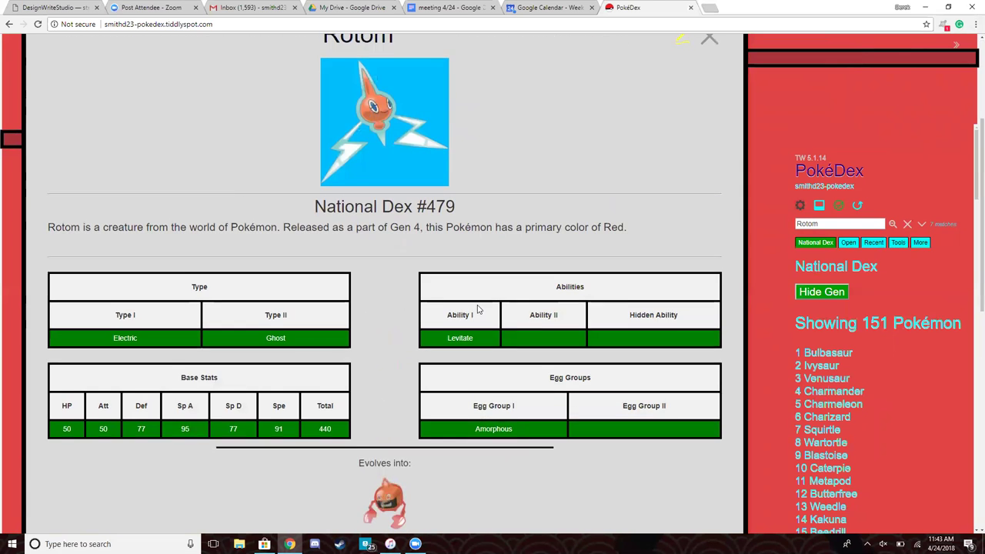
scroll(477, 308, up, 3)
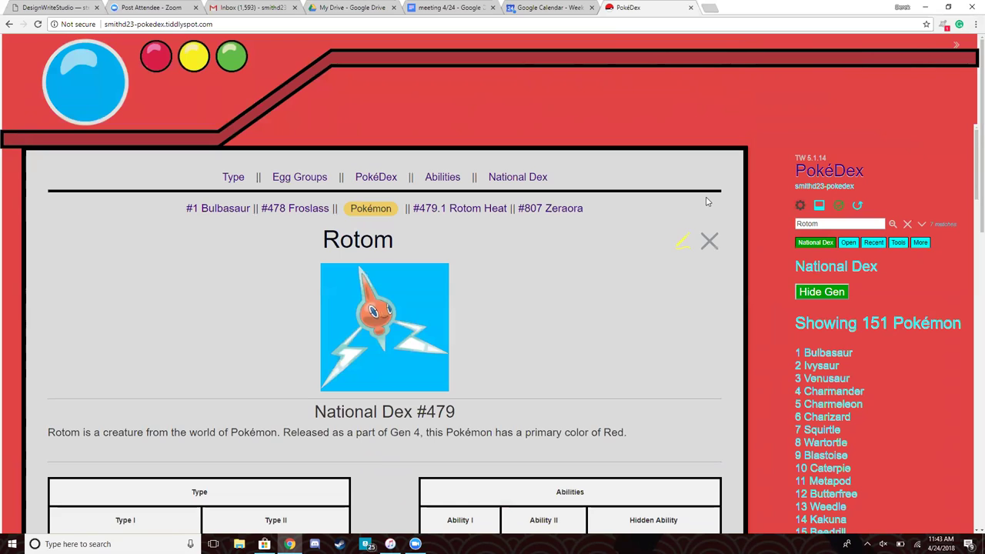
- Open a new browser tab, switch to the tiddlydex spreadsheet in Google Sheets and look through its Pokémon data rows
click(710, 8)
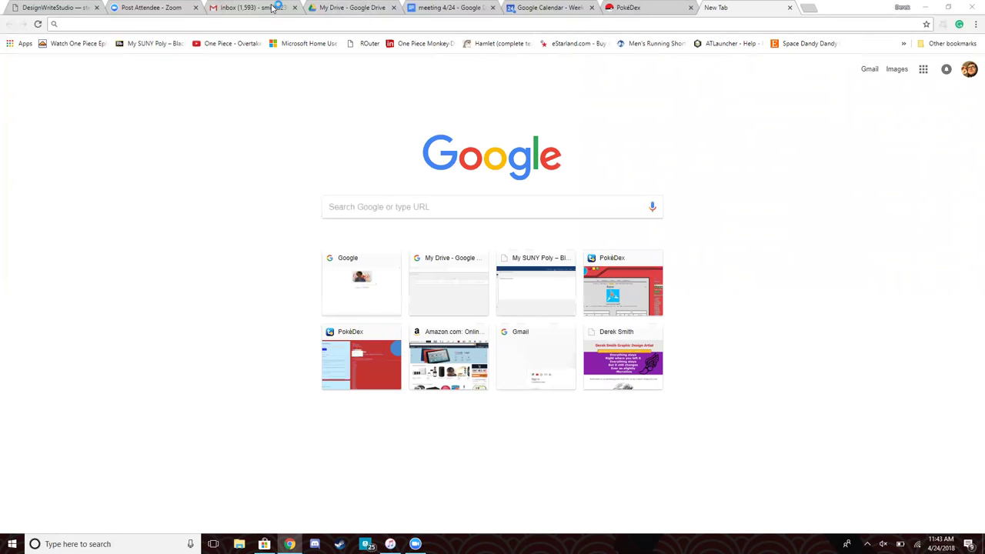
key(ctrl+4)
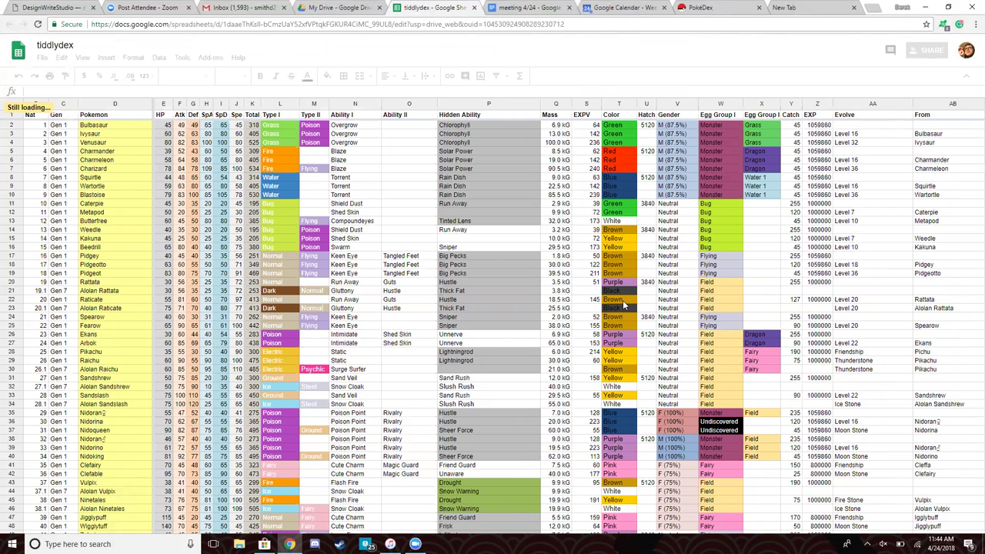
scroll(623, 306, down, 2)
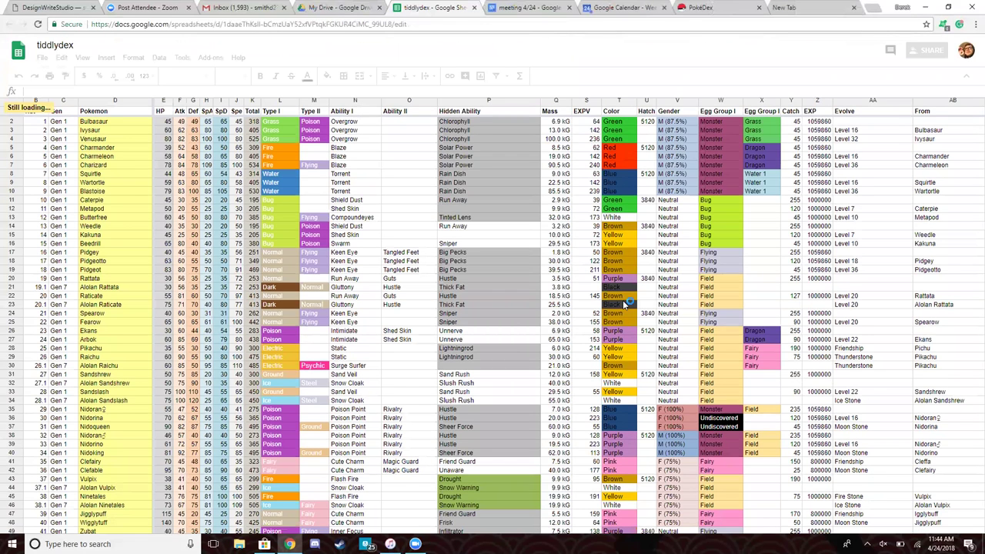
scroll(627, 302, down, 3)
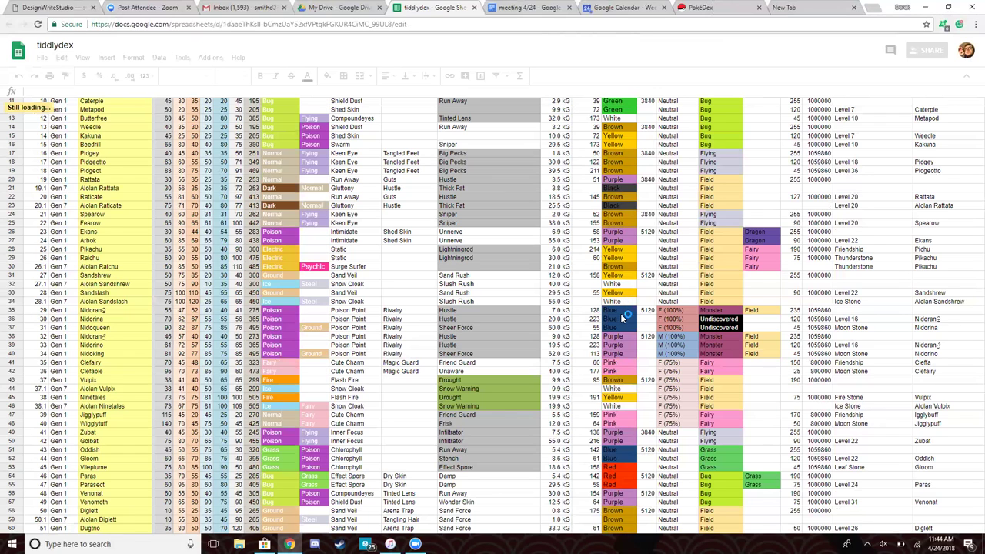